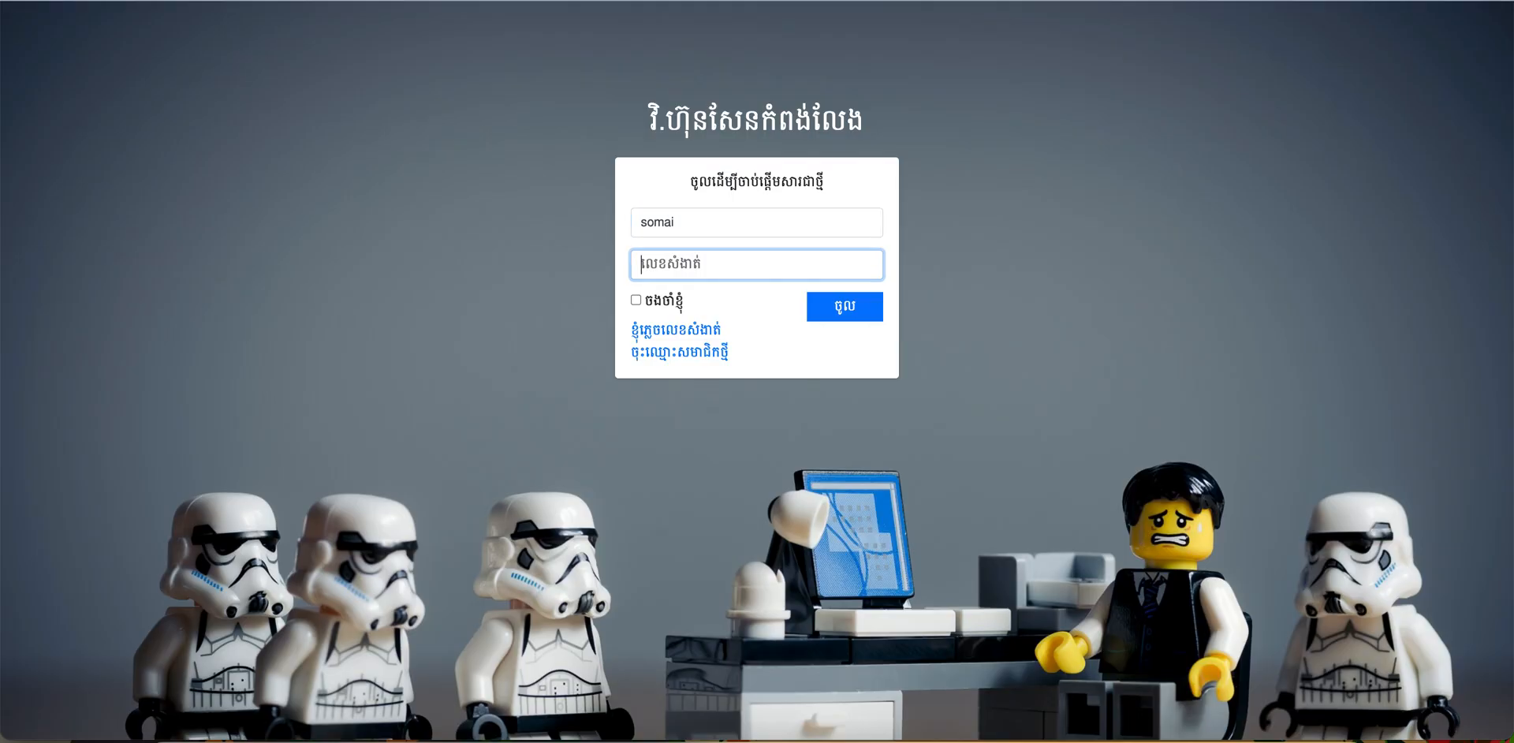
Step: Enter the account password and log in to the school system
{"action": "type", "text": "*****"}
{"action": "left_click", "coordinate": [847, 310]}
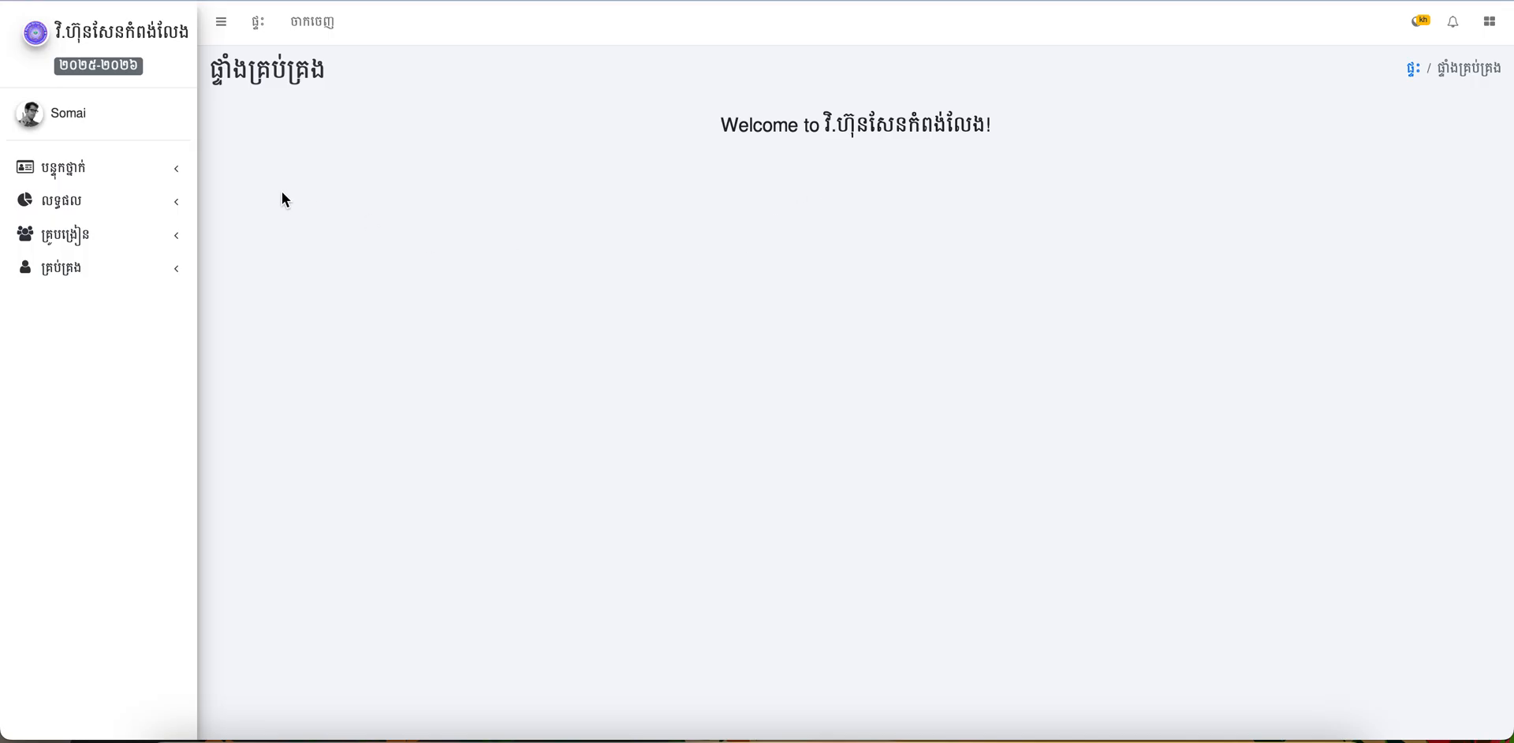
Step: Open the student scores page (ពិន្ទុសិស្ស) for class ១០ A and select the month ធ្នូ
{"action": "left_click", "coordinate": [141, 172]}
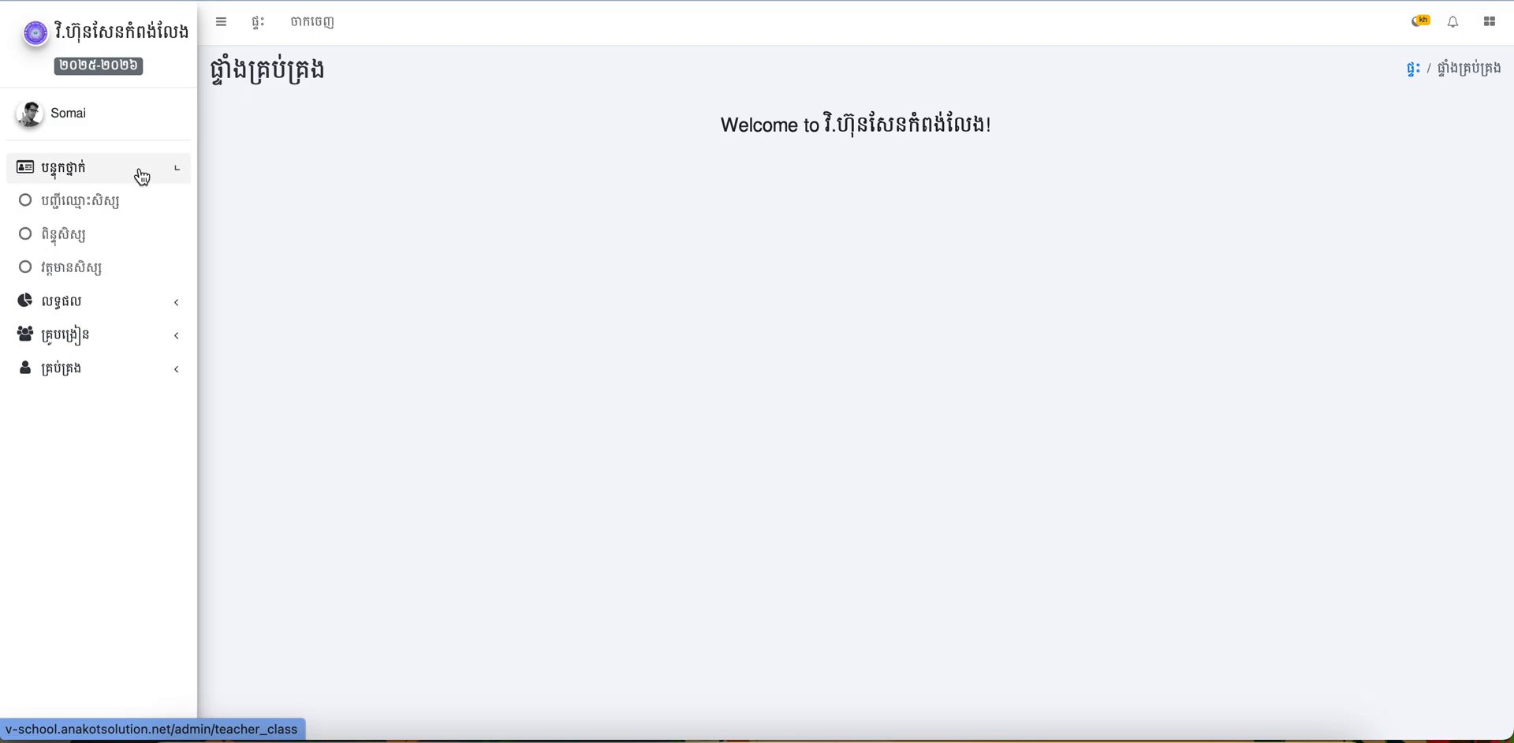
{"action": "left_click", "coordinate": [81, 241]}
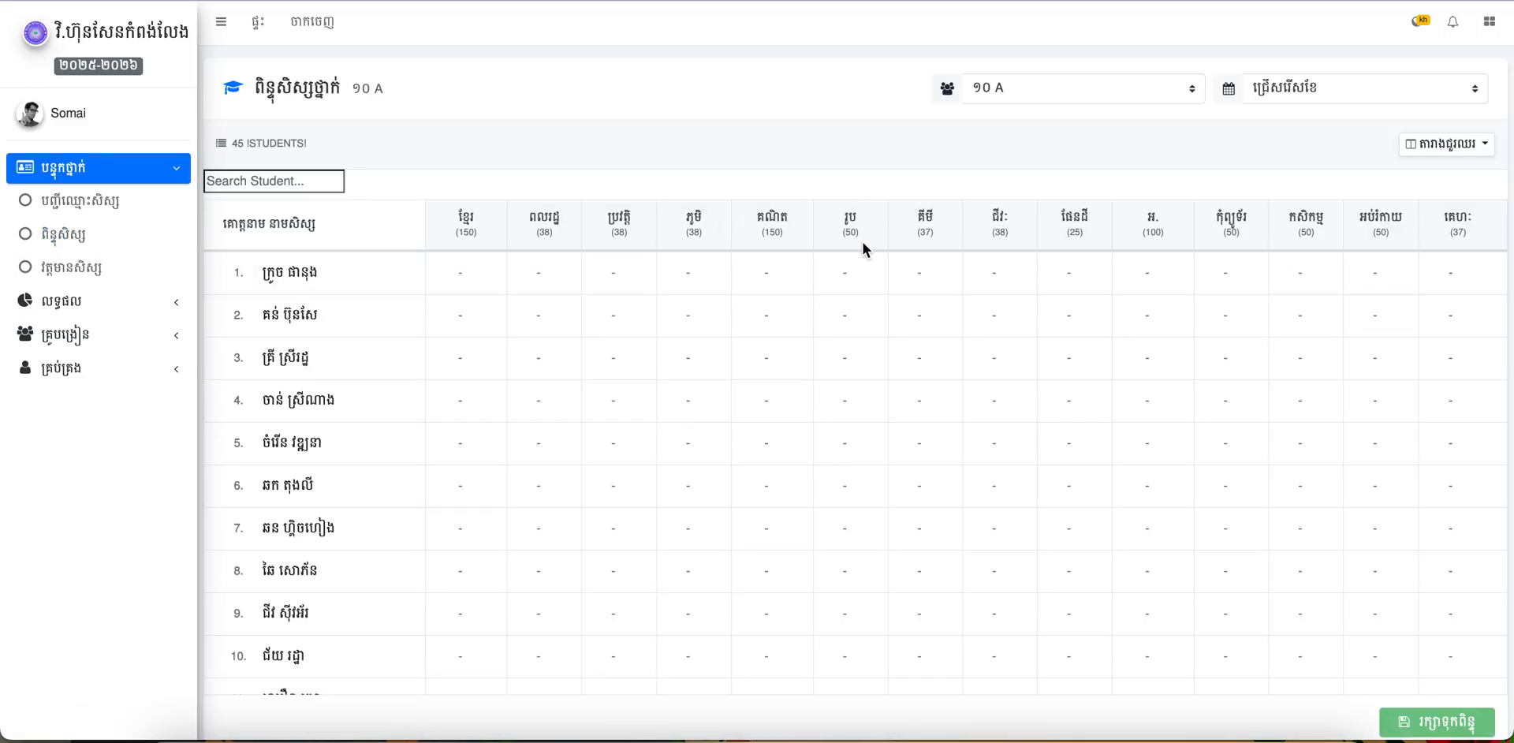
{"action": "left_click", "coordinate": [1281, 88]}
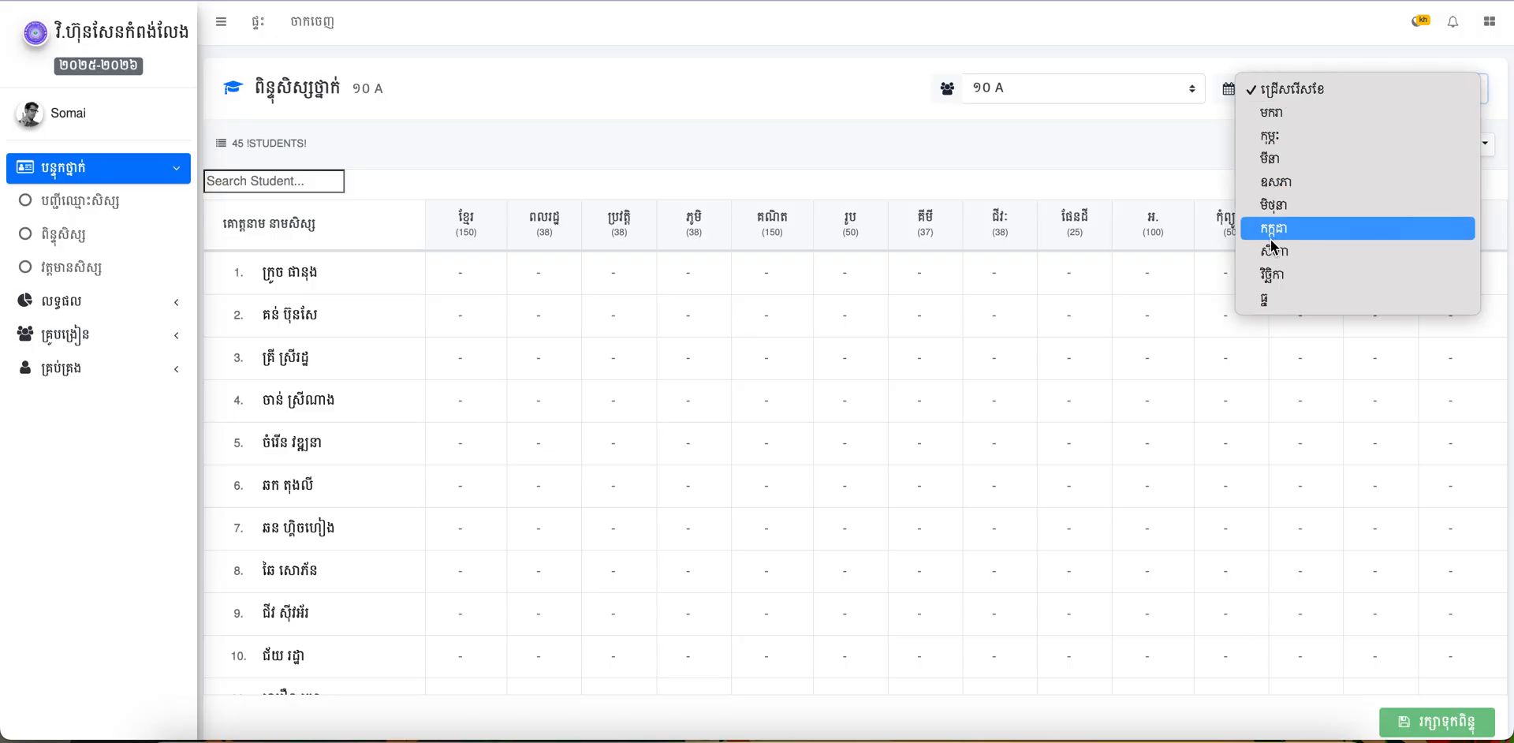
{"action": "left_click", "coordinate": [1271, 295]}
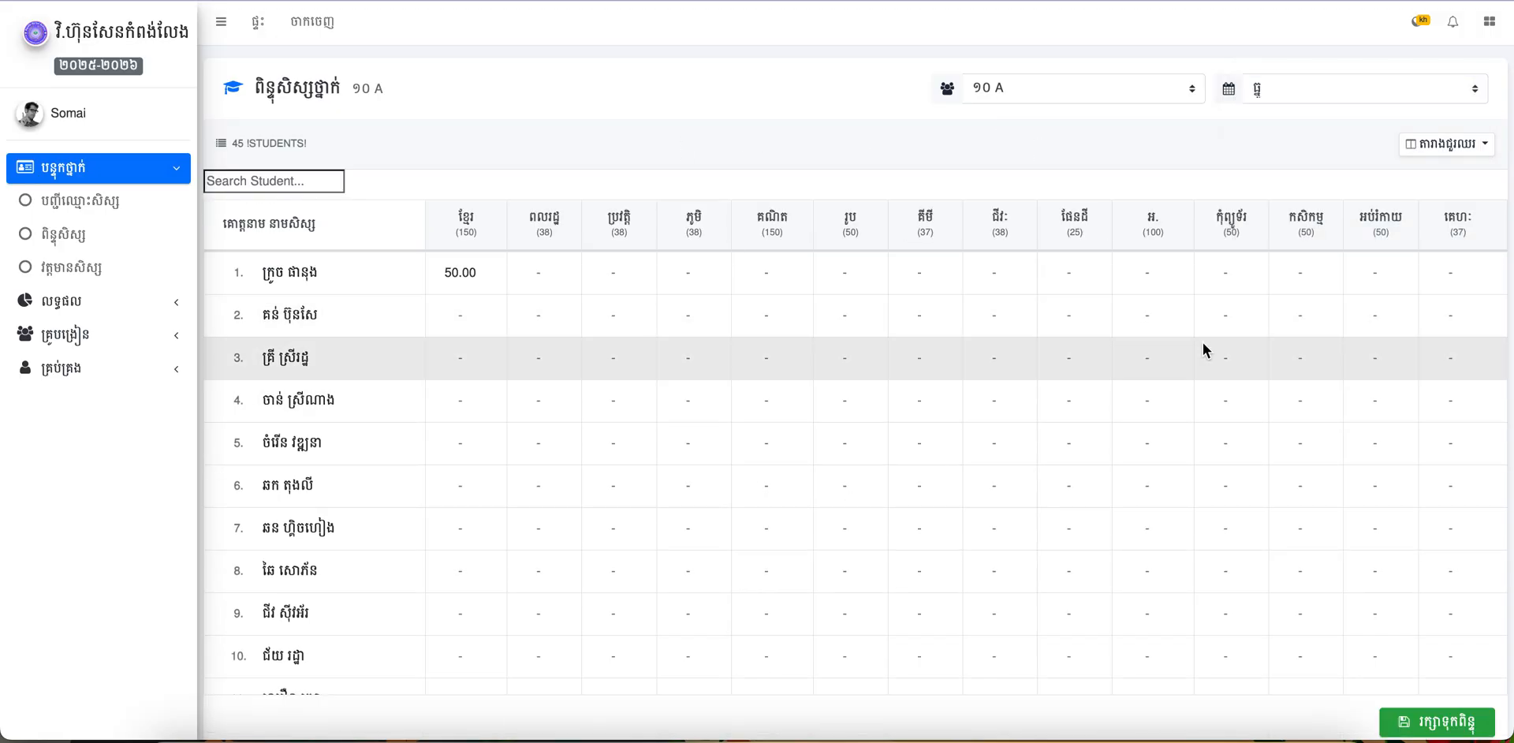
{"action": "scroll", "coordinate": [1203, 350], "scroll_direction": "down", "scroll_amount": 3}
{"action": "scroll", "coordinate": [1203, 350], "scroll_direction": "up", "scroll_amount": 3}
{"action": "scroll", "coordinate": [1203, 350], "scroll_direction": "down", "scroll_amount": 5}
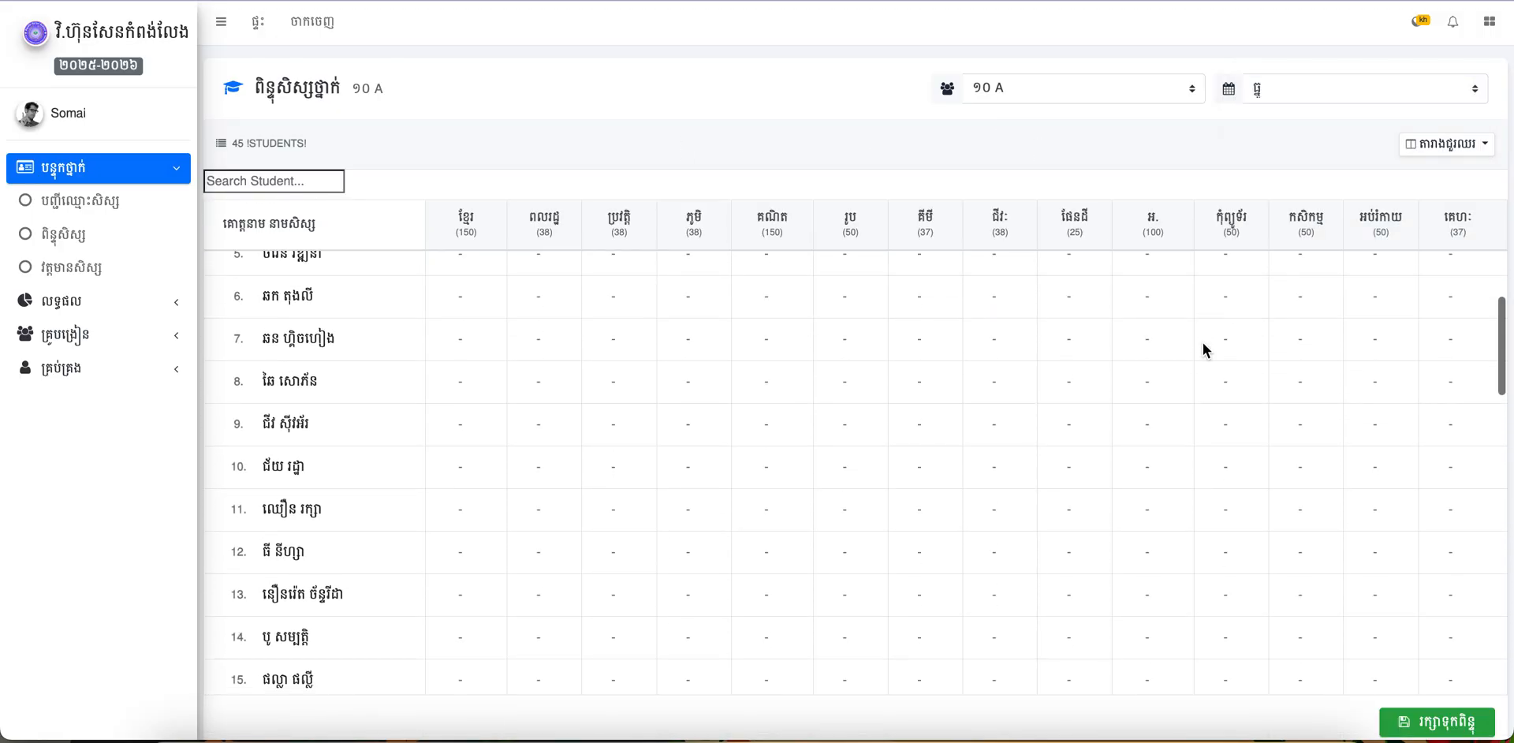
{"action": "scroll", "coordinate": [1203, 347], "scroll_direction": "up", "scroll_amount": 5}
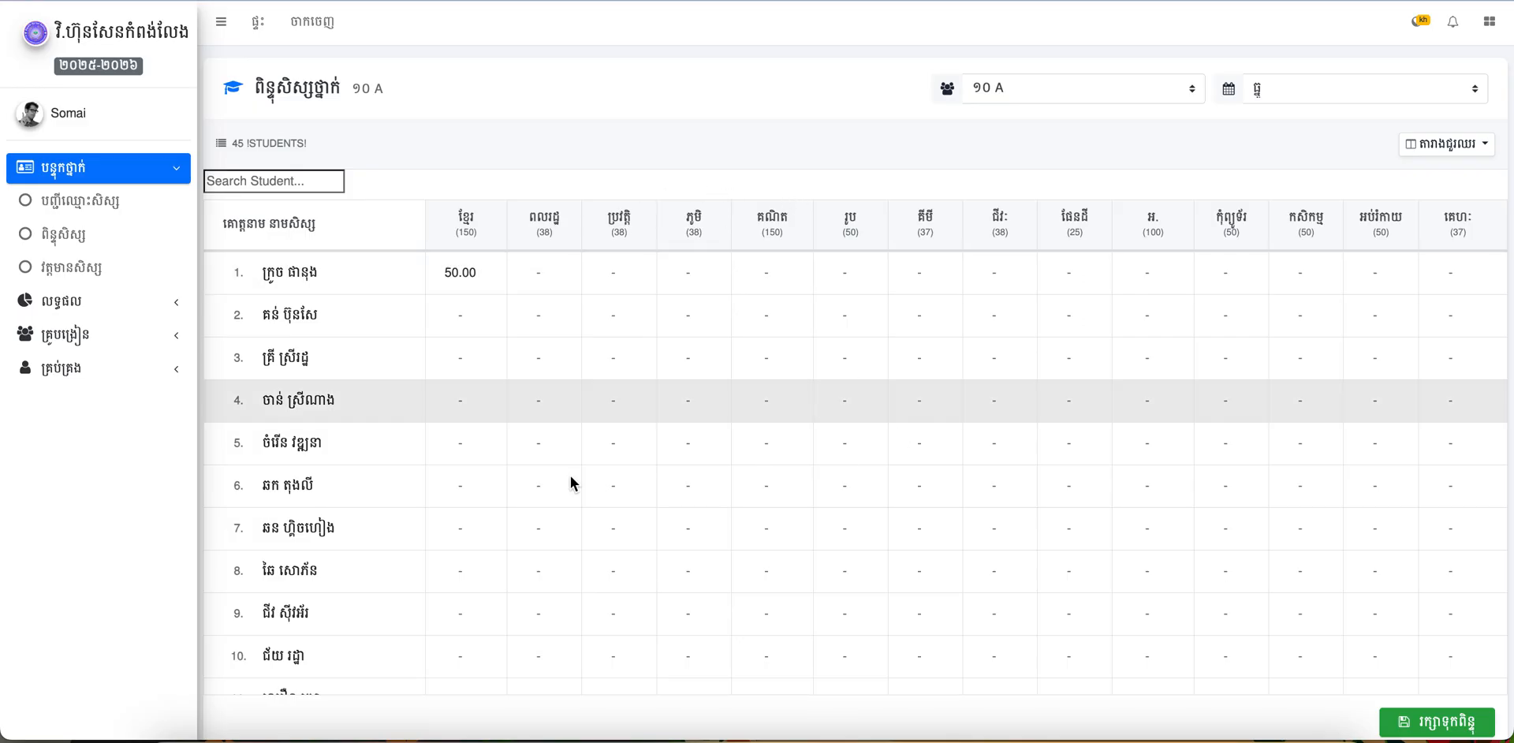
Step: Hide all subject columns in the score table, leaving only the ខ្មែរ column shown
{"action": "left_click", "coordinate": [1449, 151]}
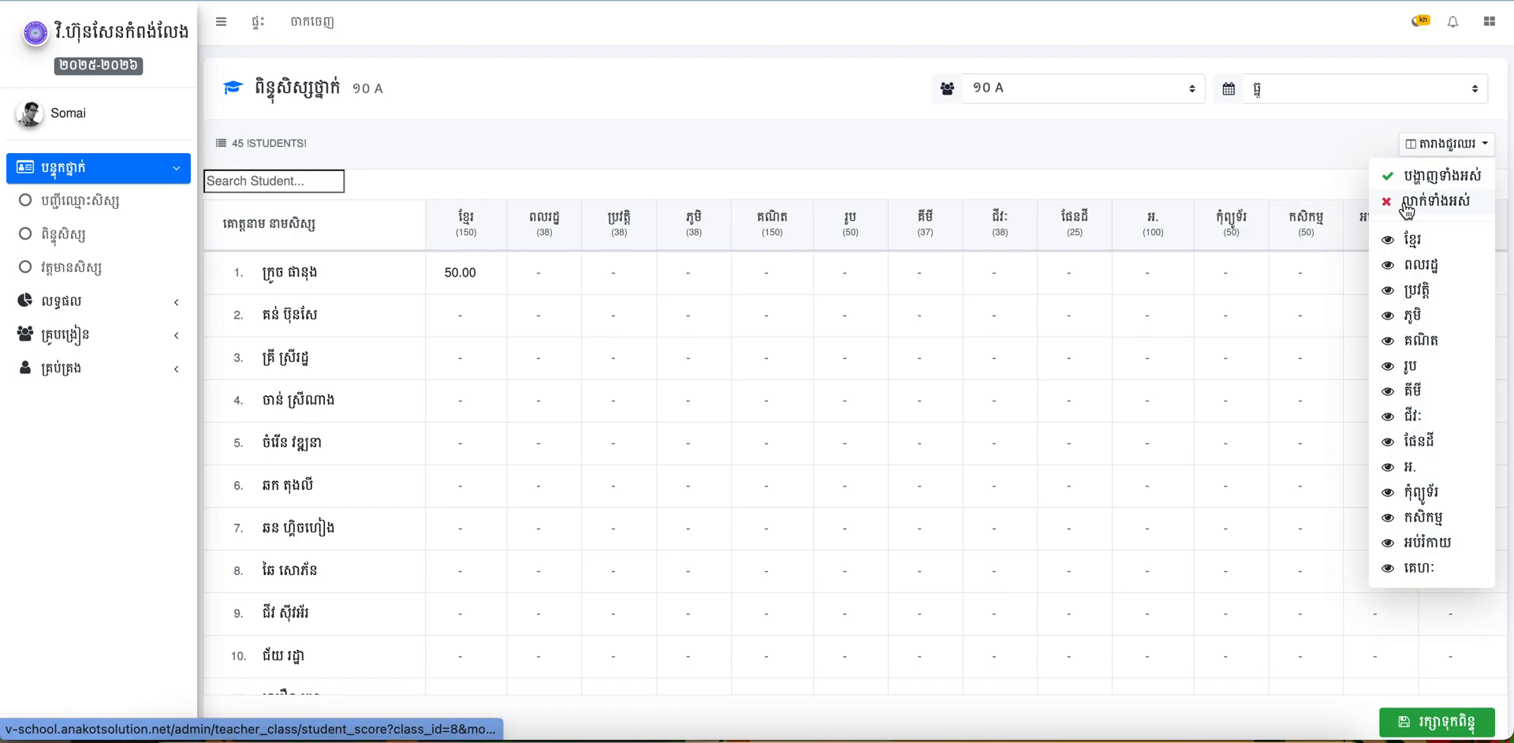
{"action": "left_click", "coordinate": [1406, 206]}
{"action": "left_click", "coordinate": [1450, 148]}
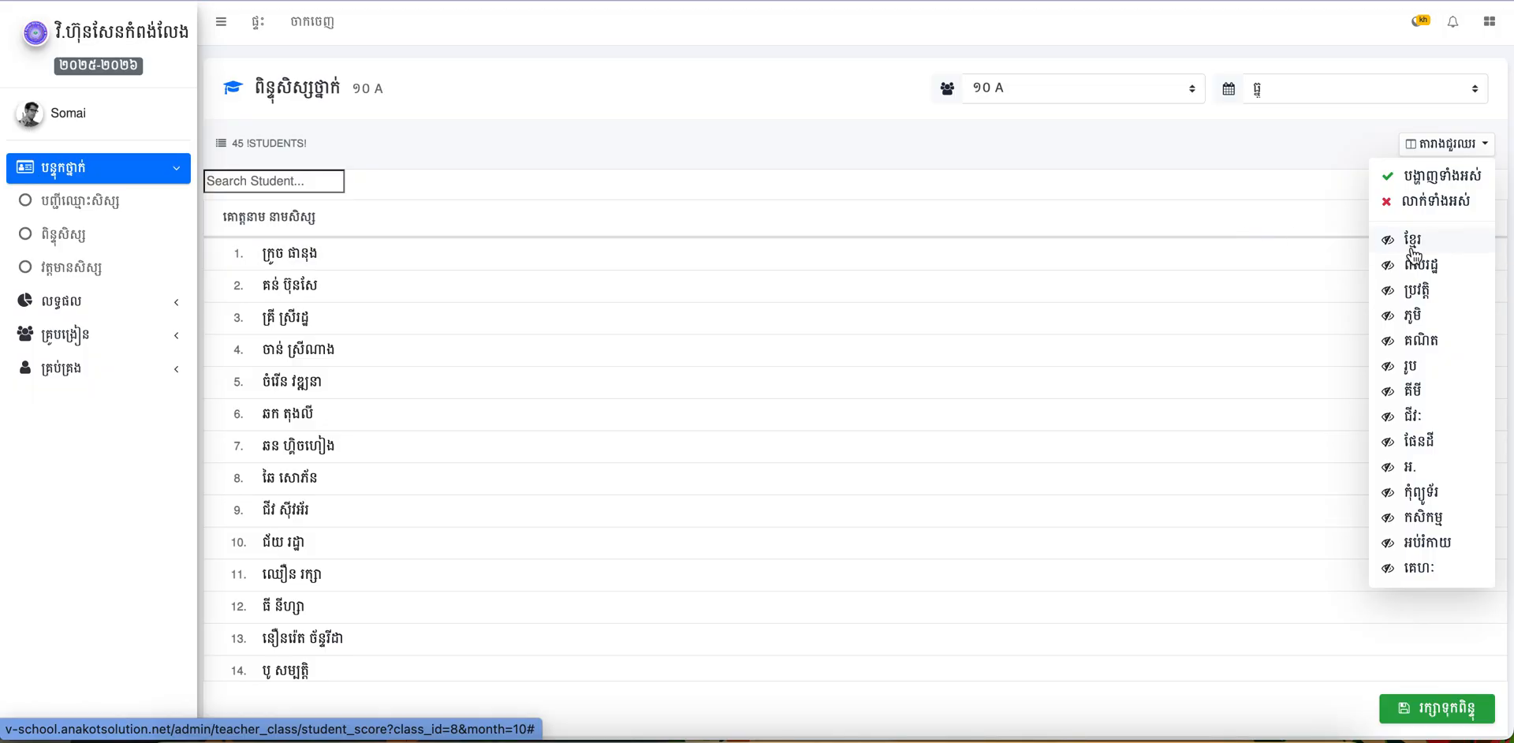
{"action": "left_click", "coordinate": [1413, 246]}
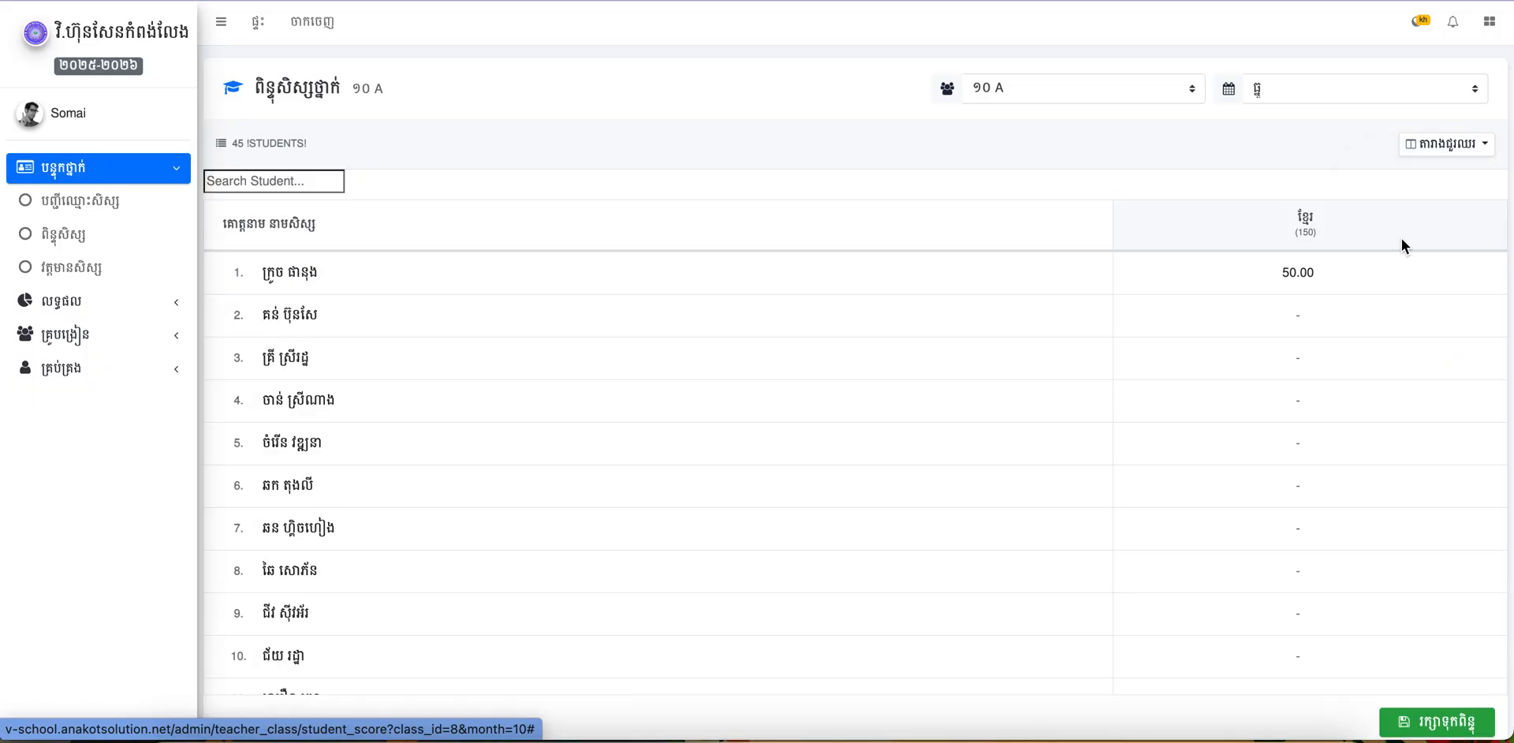
Step: Enter ខ្មែរ scores of 123 for student no. 2 and 50 for student no. 3
{"action": "scroll", "coordinate": [1252, 398], "scroll_direction": "down", "scroll_amount": 1}
{"action": "scroll", "coordinate": [1252, 398], "scroll_direction": "down", "scroll_amount": 15}
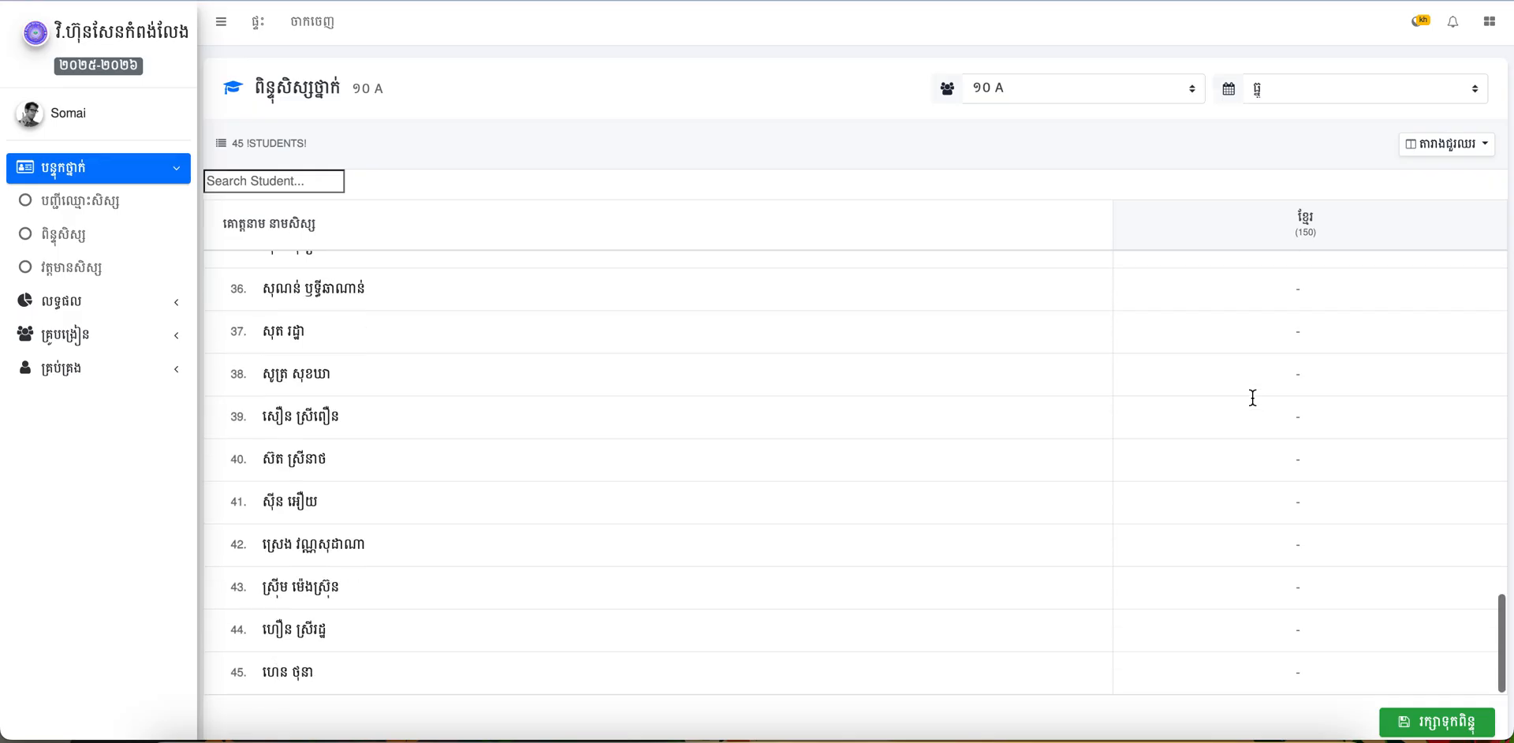
{"action": "scroll", "coordinate": [1253, 397], "scroll_direction": "up", "scroll_amount": 18}
{"action": "scroll", "coordinate": [1253, 397], "scroll_direction": "down", "scroll_amount": 1}
{"action": "left_click", "coordinate": [1305, 314]}
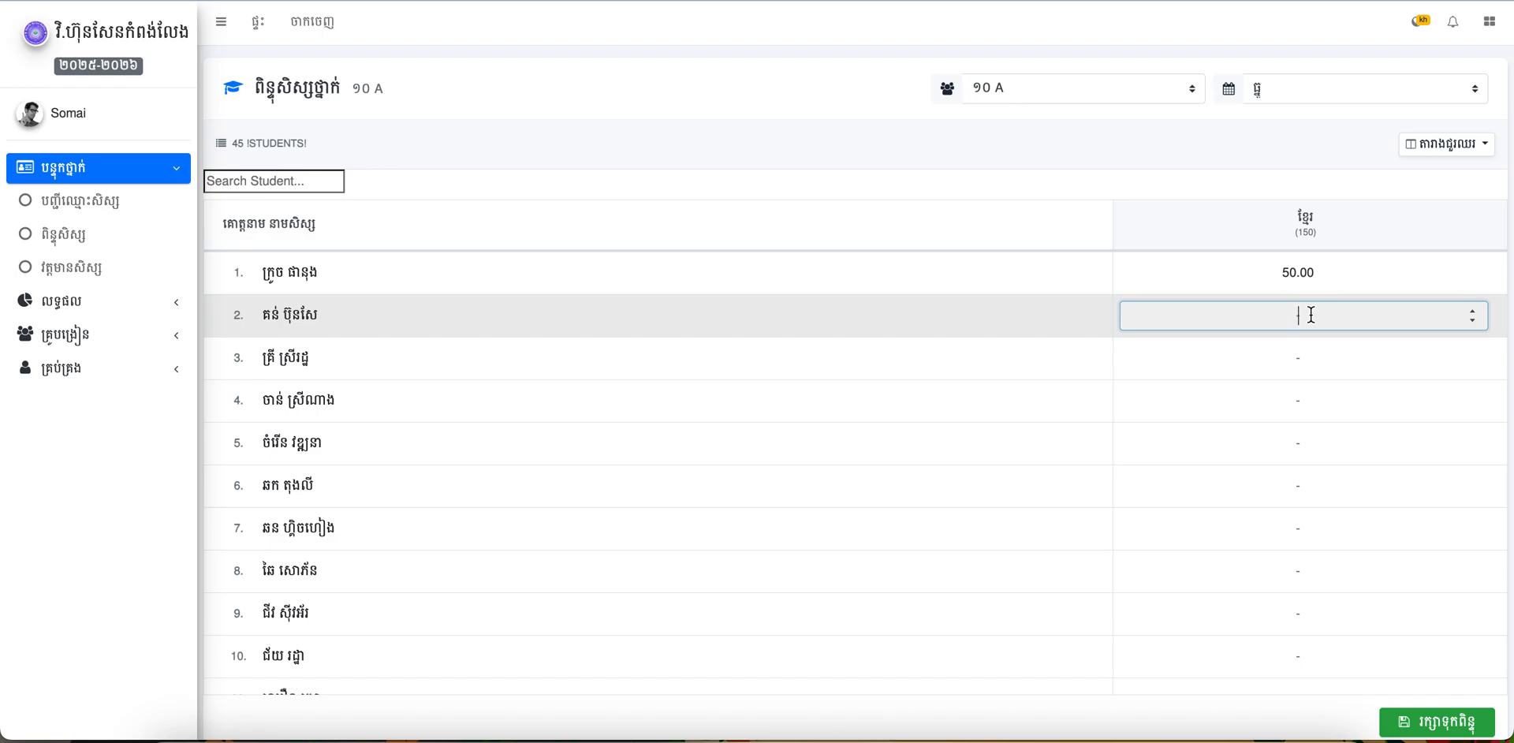
{"action": "type", "text": "123"}
{"action": "left_click", "coordinate": [1303, 369]}
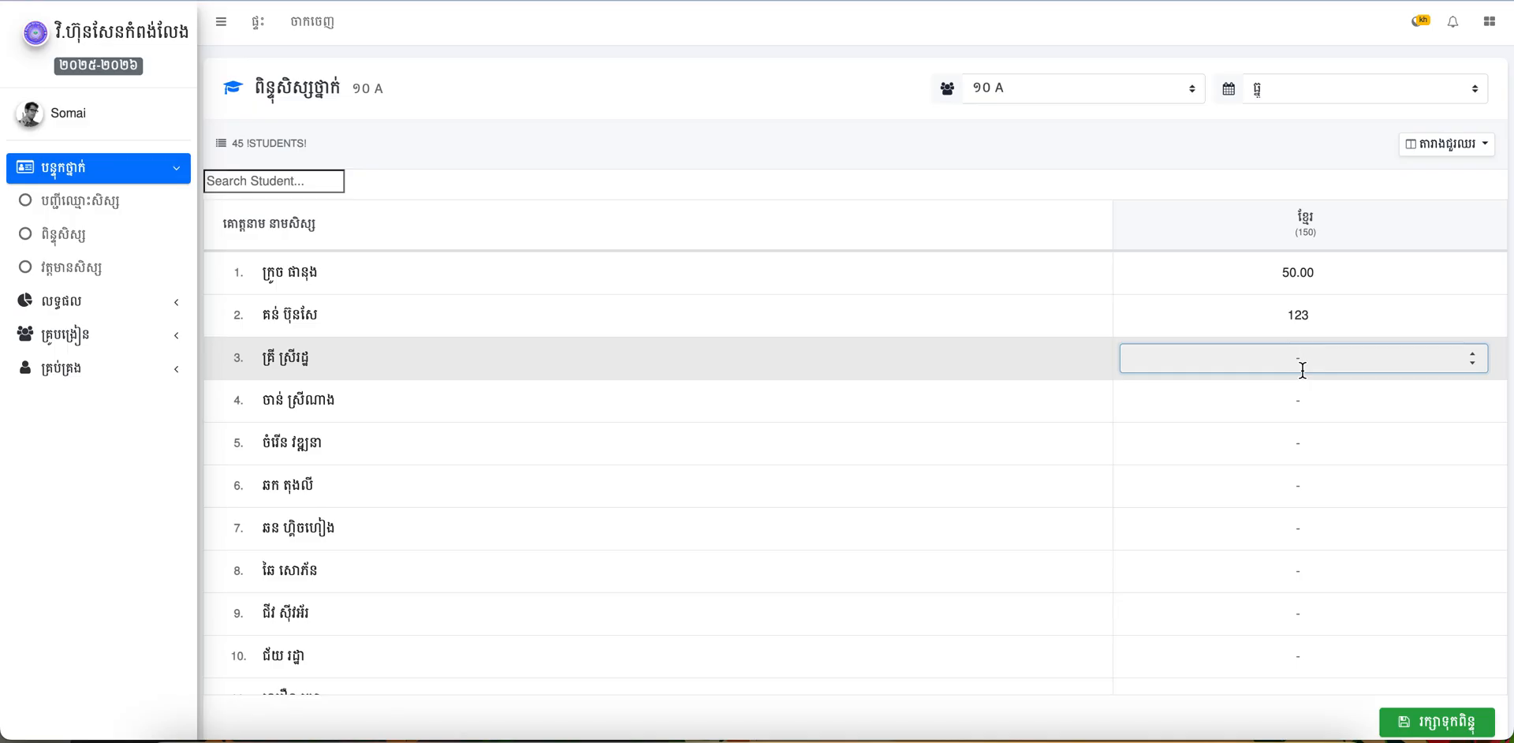
{"action": "type", "text": "50"}
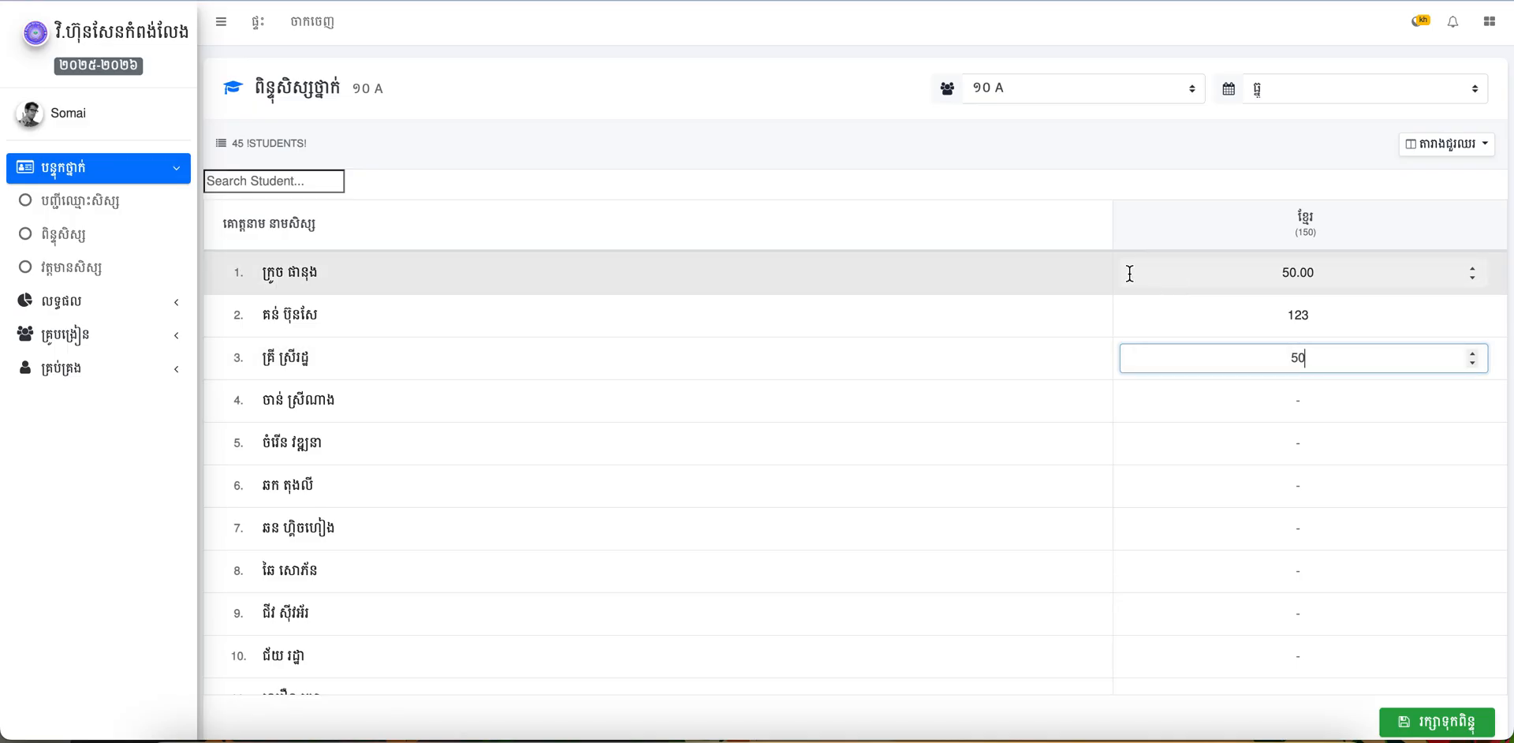
{"action": "scroll", "coordinate": [1271, 412], "scroll_direction": "down", "scroll_amount": 1}
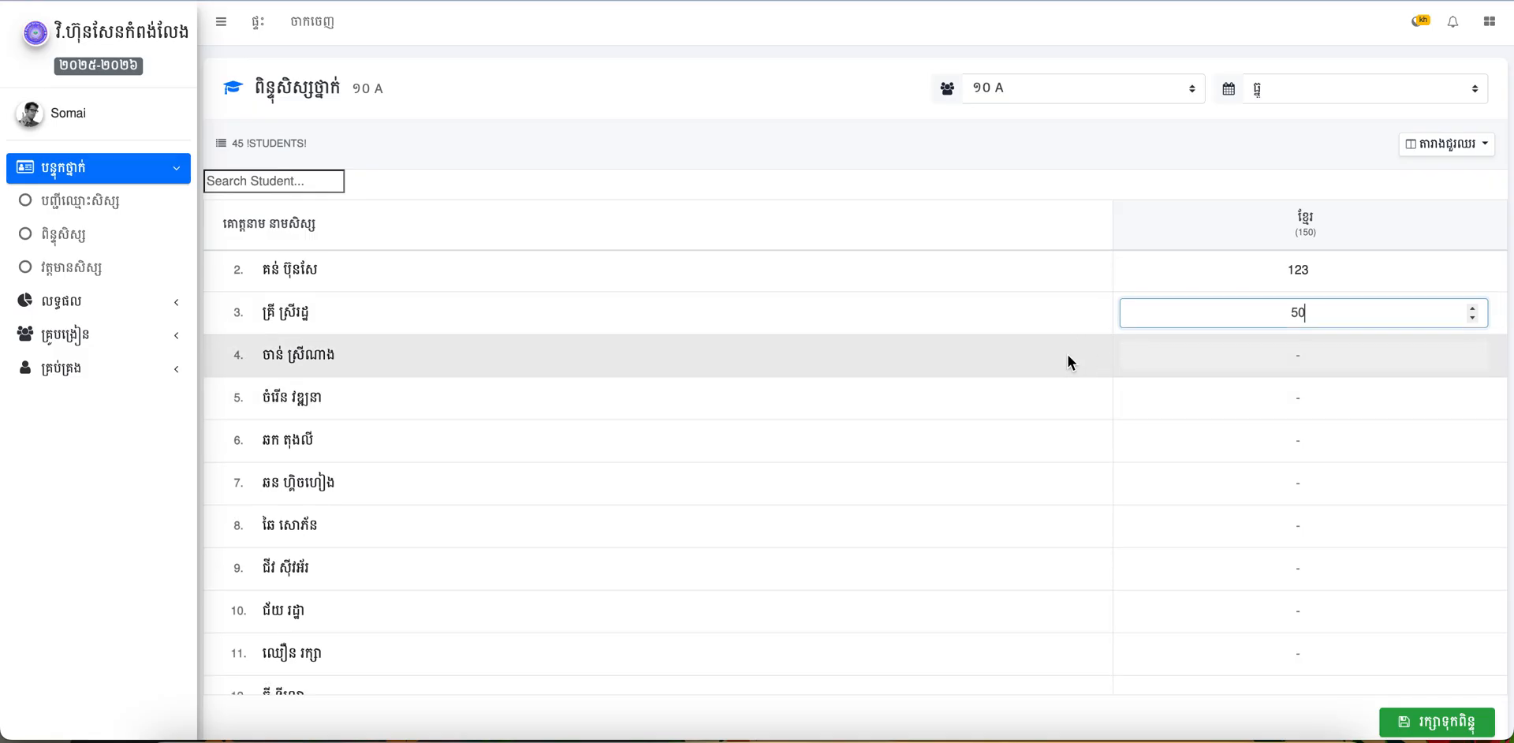
{"action": "left_click", "coordinate": [1039, 356]}
Step: Check the score list and save the ខ្មែរ scores for class ១០ A
{"action": "scroll", "coordinate": [1239, 344], "scroll_direction": "down", "scroll_amount": 5}
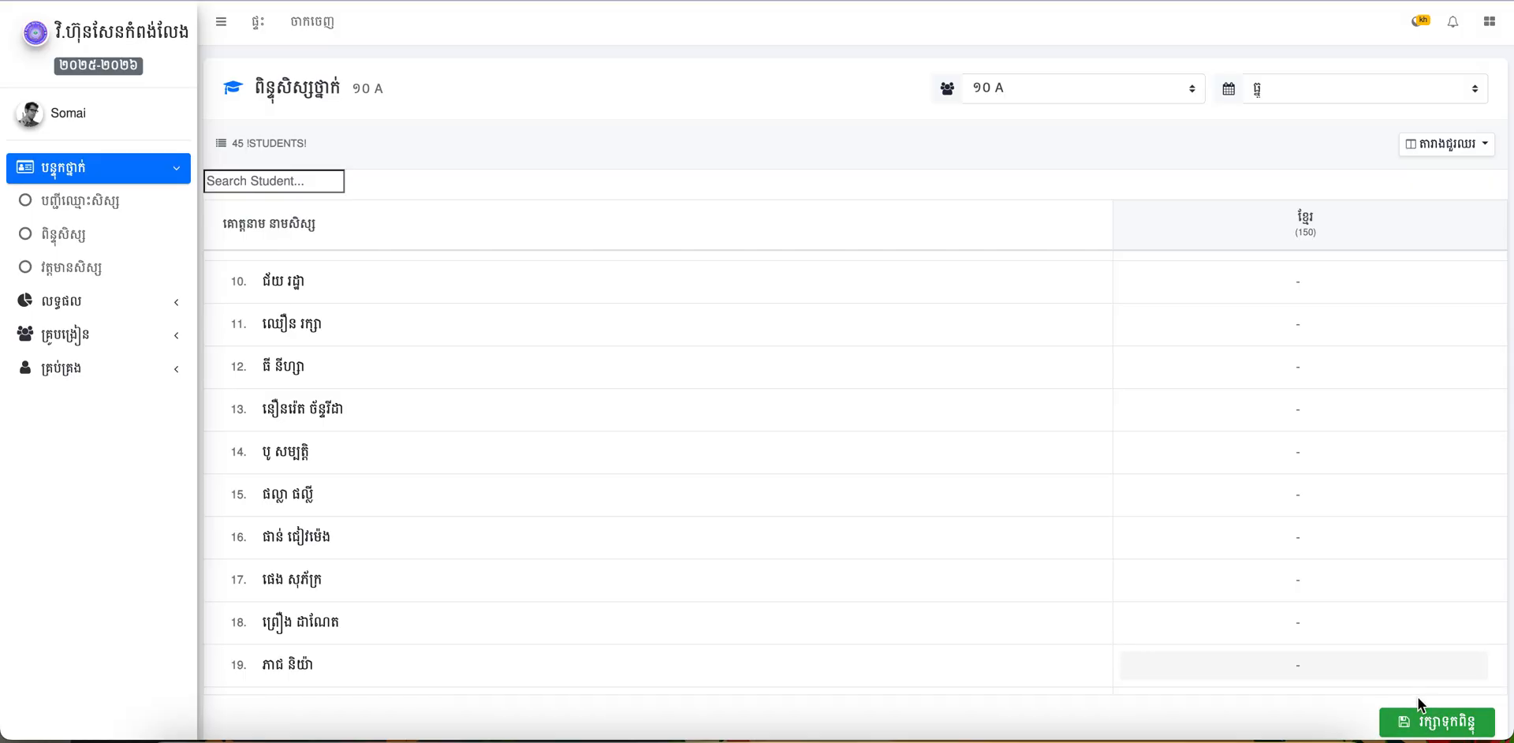
{"action": "scroll", "coordinate": [1420, 696], "scroll_direction": "down", "scroll_amount": 1}
{"action": "scroll", "coordinate": [1421, 694], "scroll_direction": "down", "scroll_amount": 1}
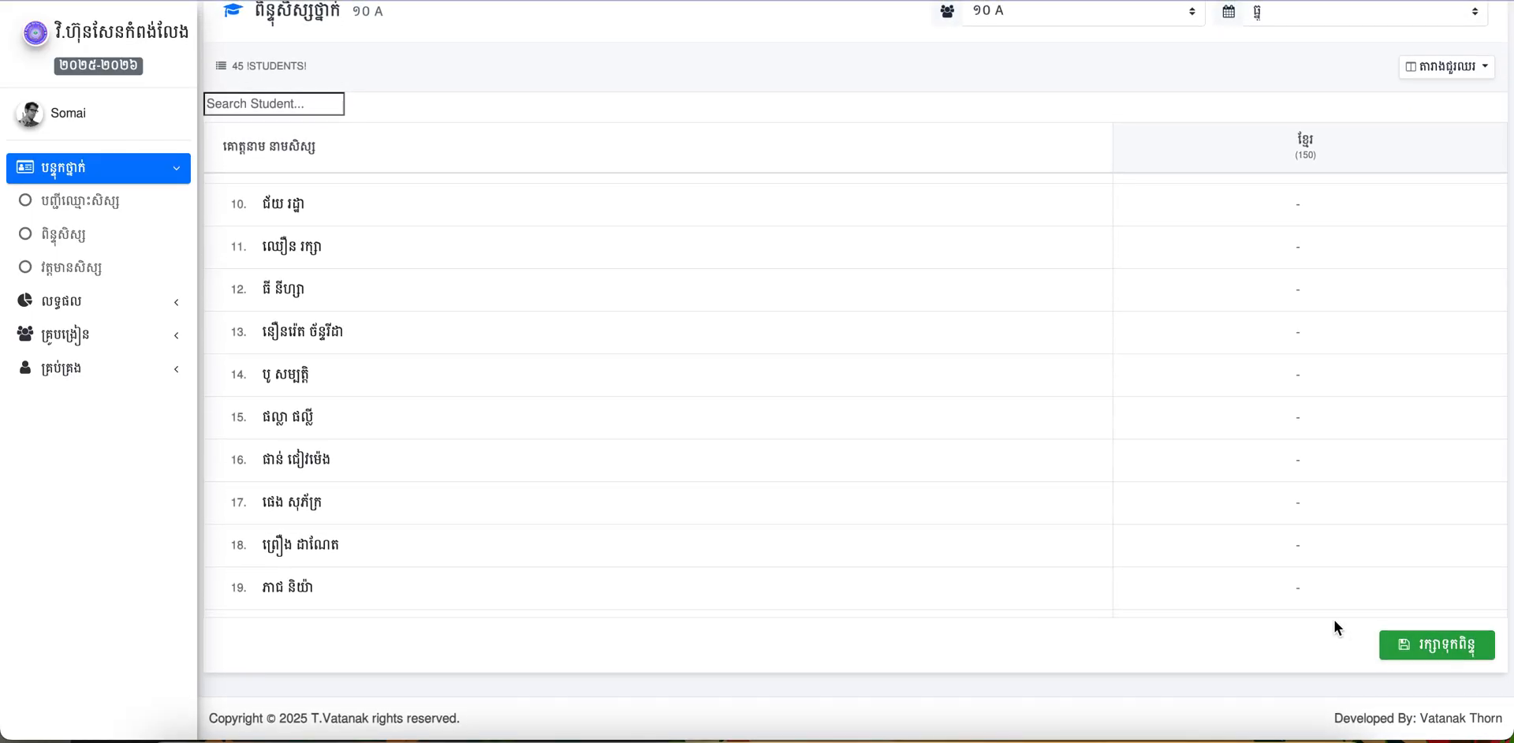
{"action": "scroll", "coordinate": [1334, 620], "scroll_direction": "up", "scroll_amount": 2}
{"action": "scroll", "coordinate": [1334, 620], "scroll_direction": "up", "scroll_amount": 5}
{"action": "scroll", "coordinate": [1334, 620], "scroll_direction": "down", "scroll_amount": 5}
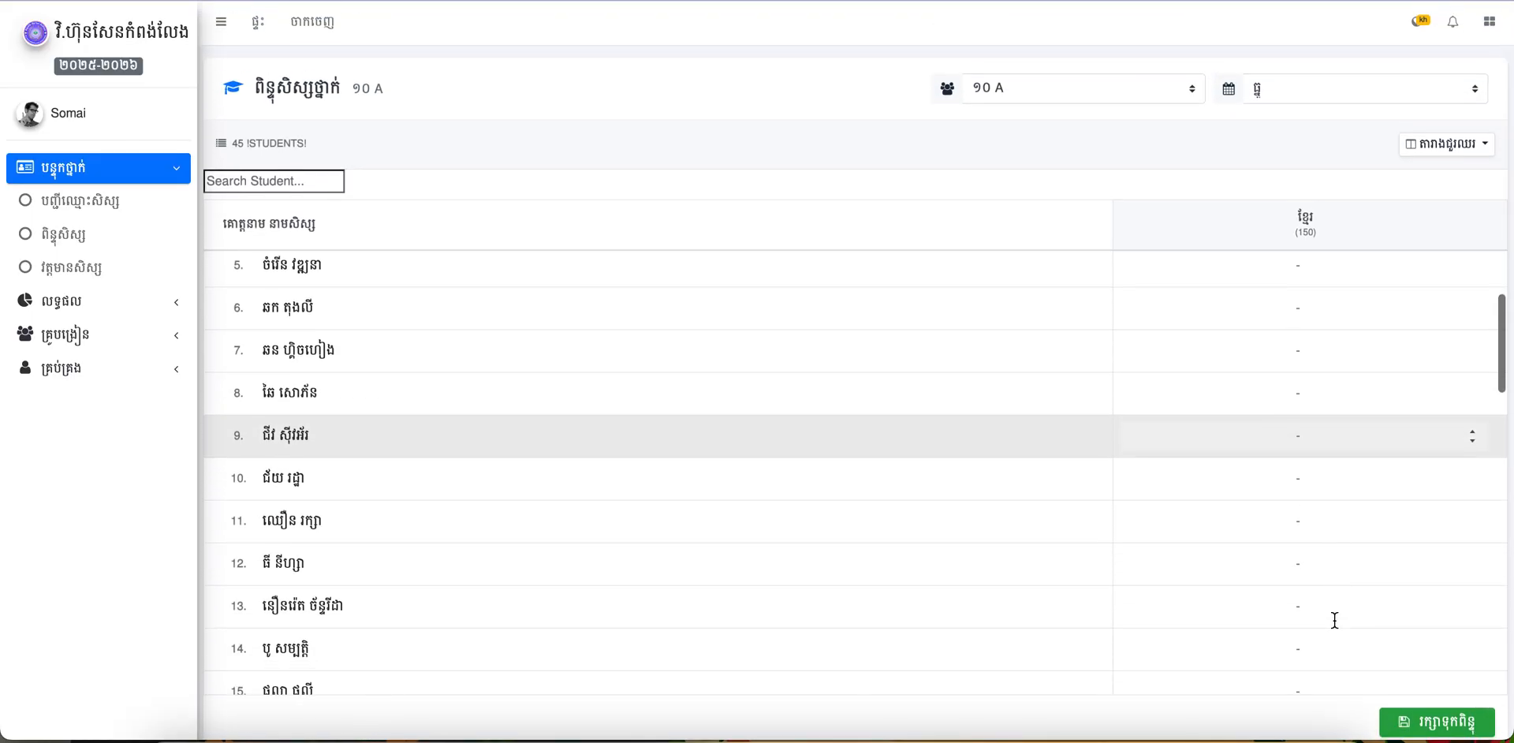
{"action": "scroll", "coordinate": [1335, 620], "scroll_direction": "down", "scroll_amount": 2}
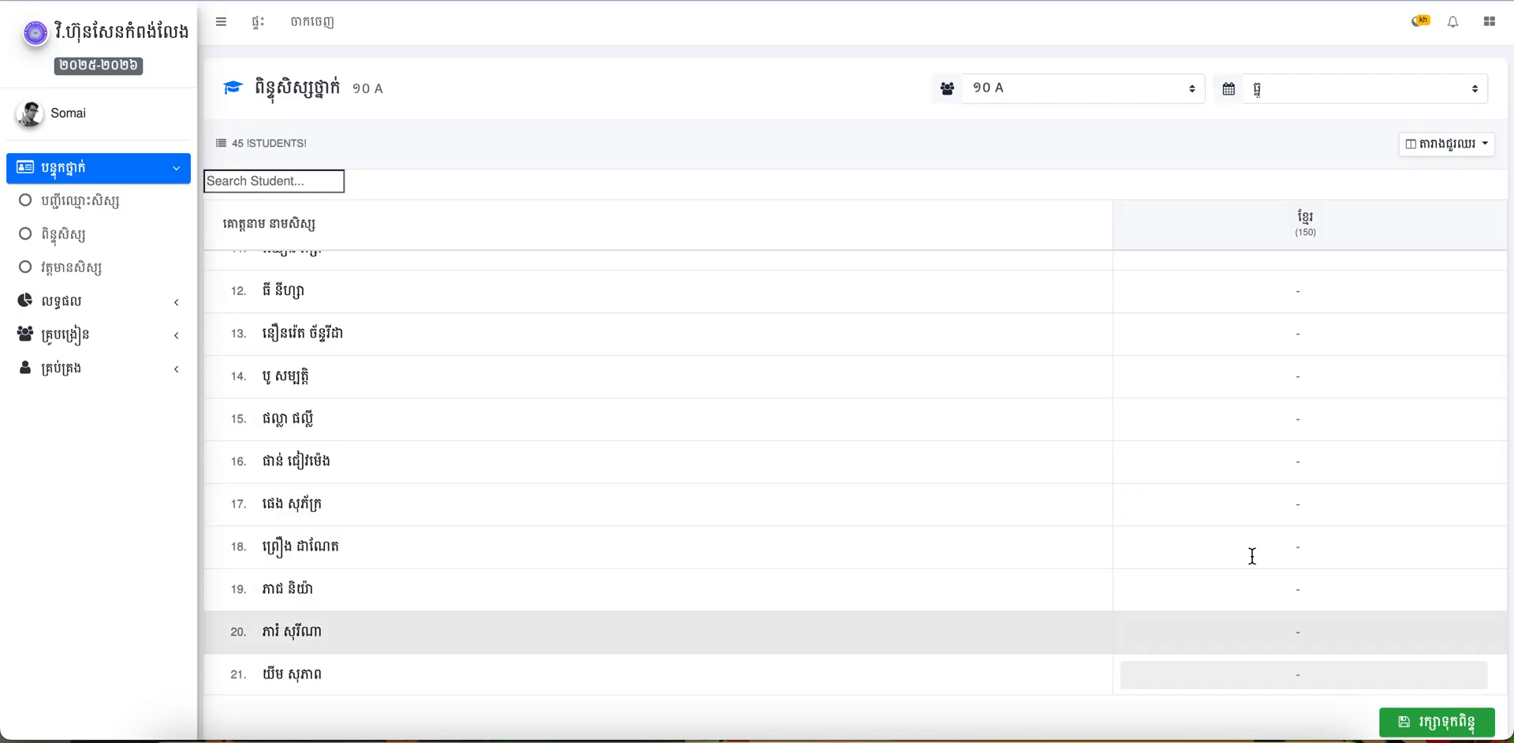
{"action": "scroll", "coordinate": [1285, 546], "scroll_direction": "up", "scroll_amount": 5}
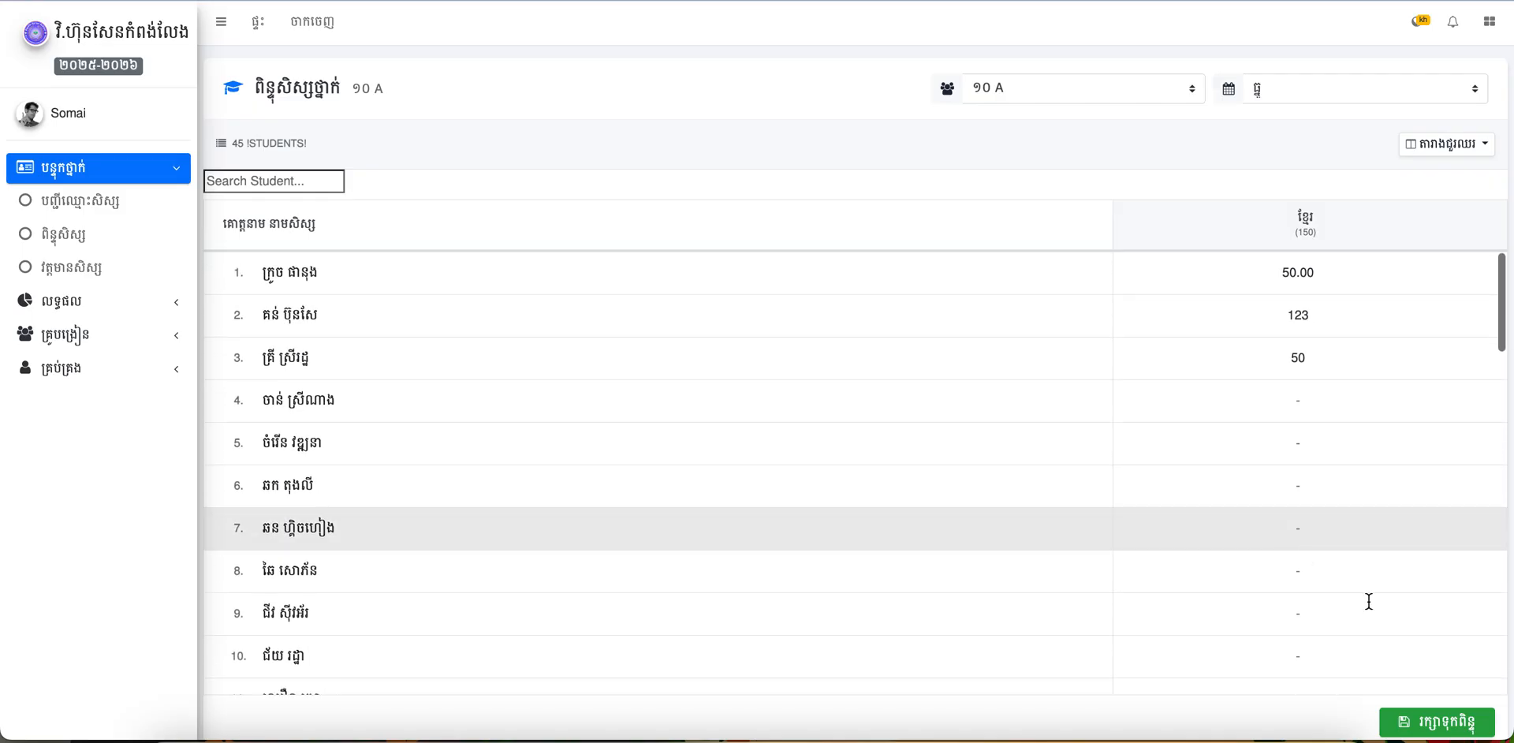
{"action": "left_click", "coordinate": [1452, 727]}
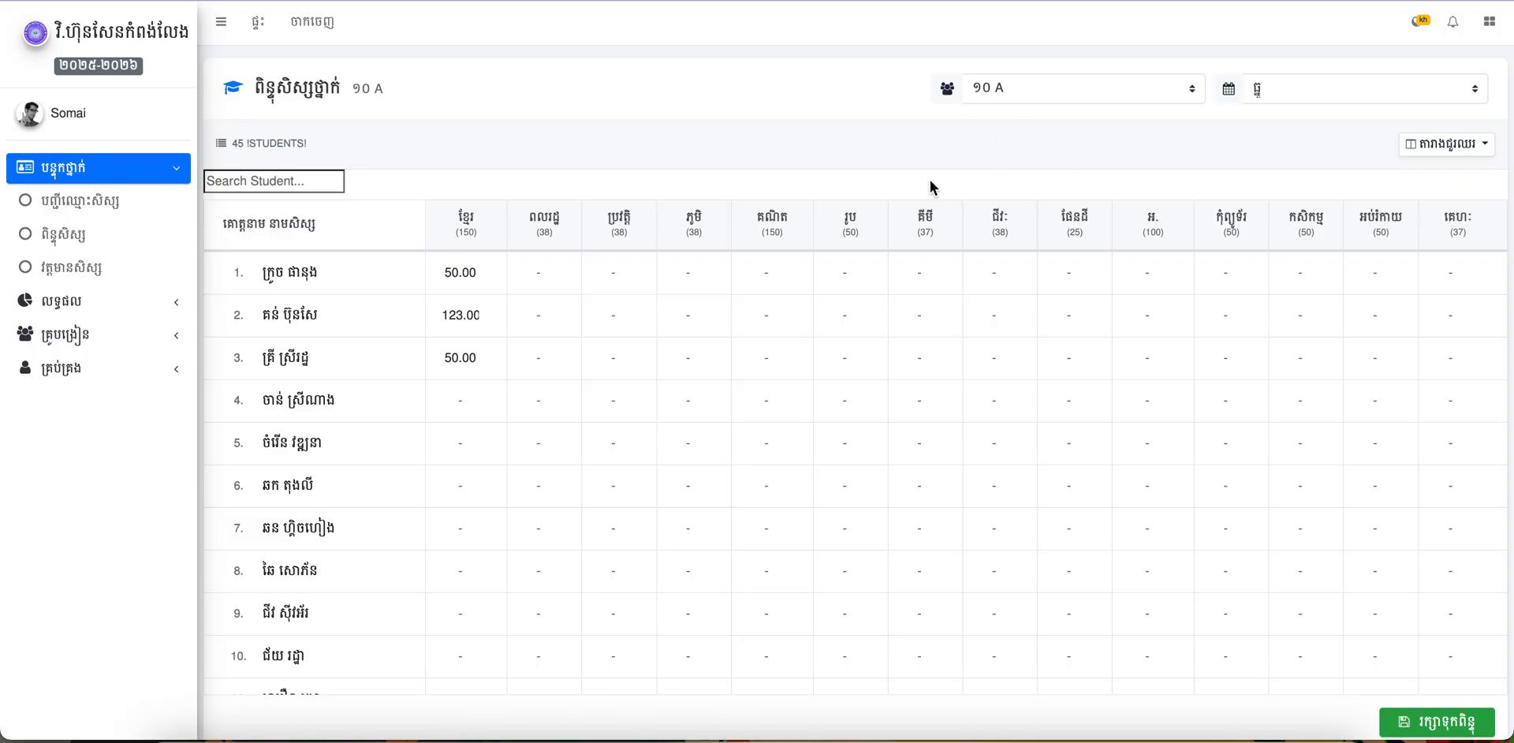
Step: Open the student attendance page (វត្តមានសិស្ស) for class ១០ A and select the month ធ្នូ
{"action": "left_click", "coordinate": [67, 277]}
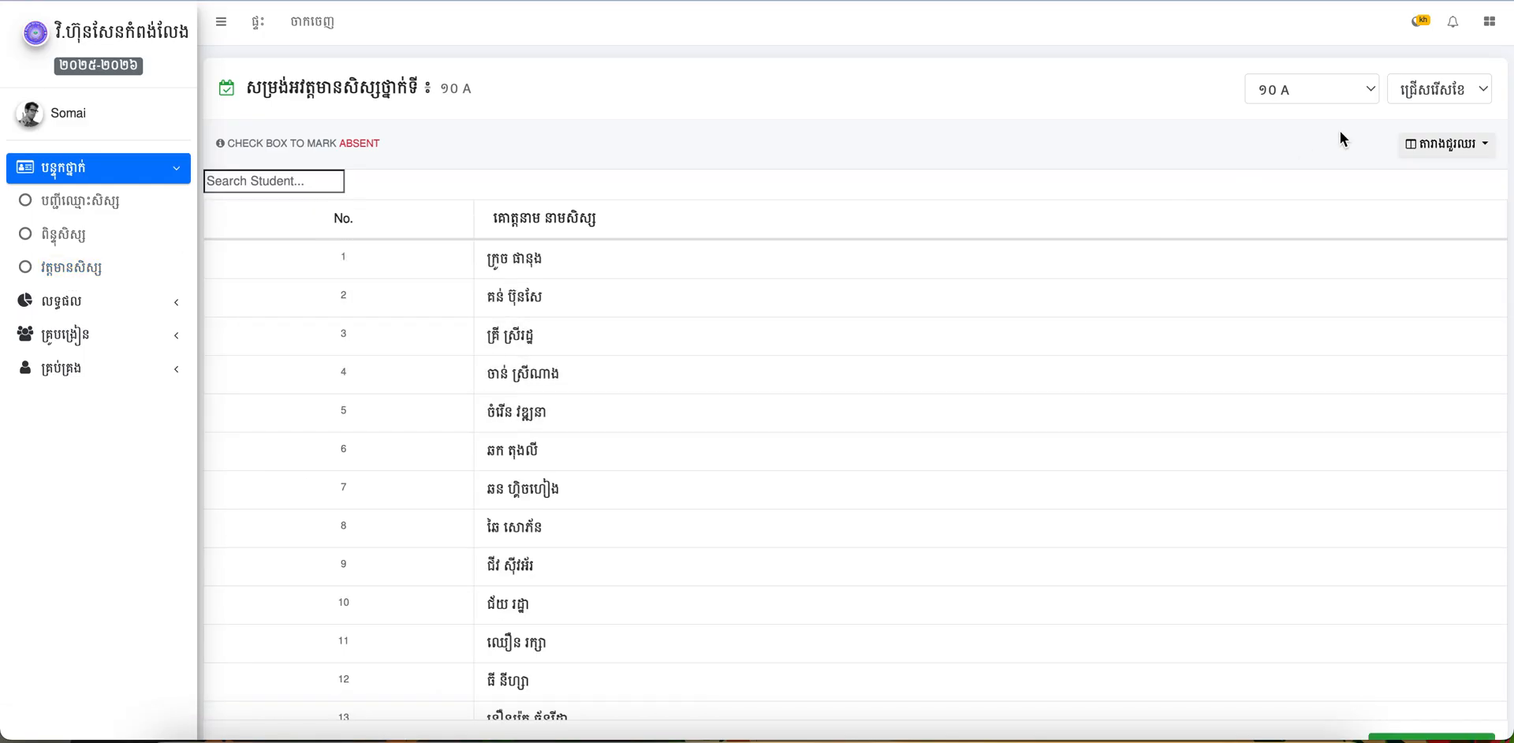
{"action": "left_click", "coordinate": [1452, 93]}
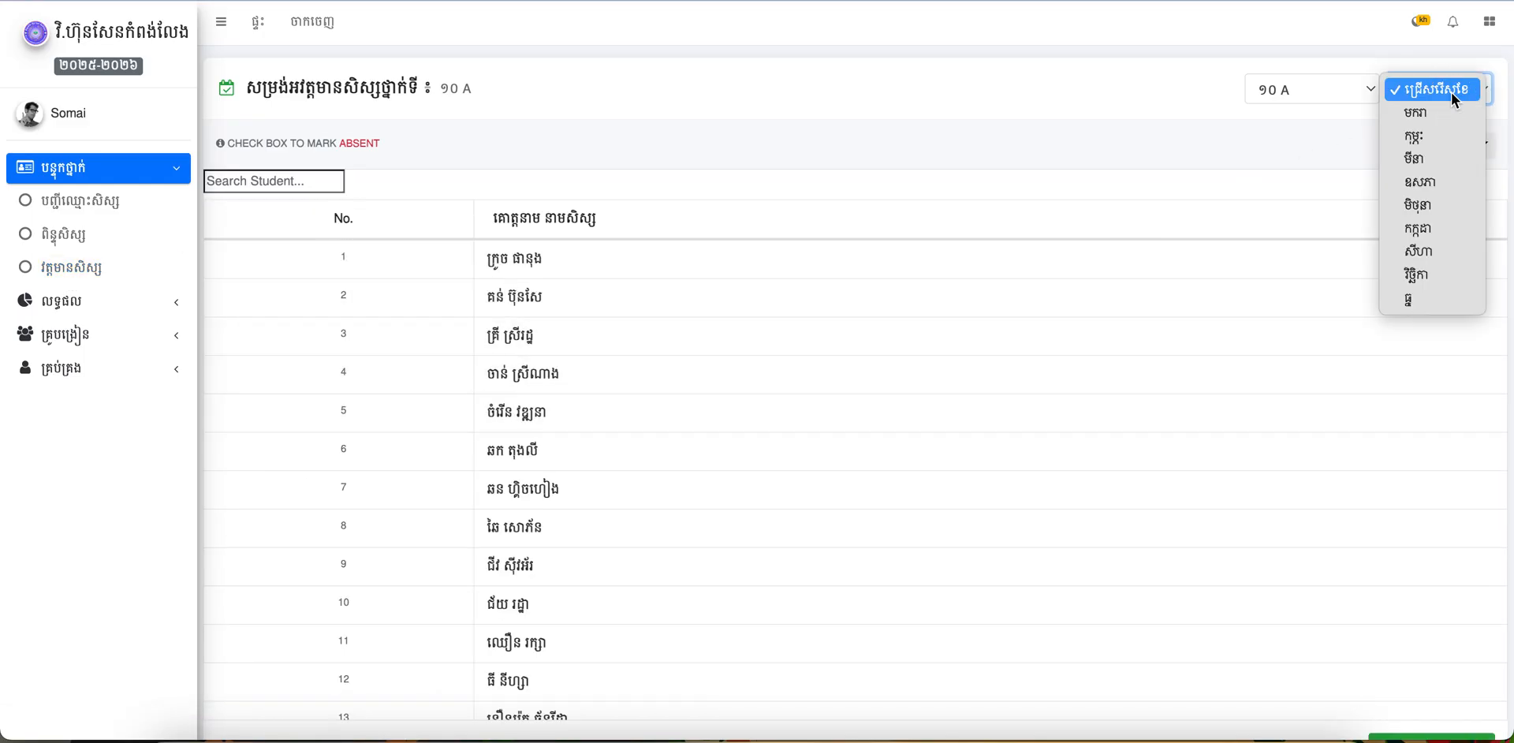
{"action": "left_click", "coordinate": [1422, 300]}
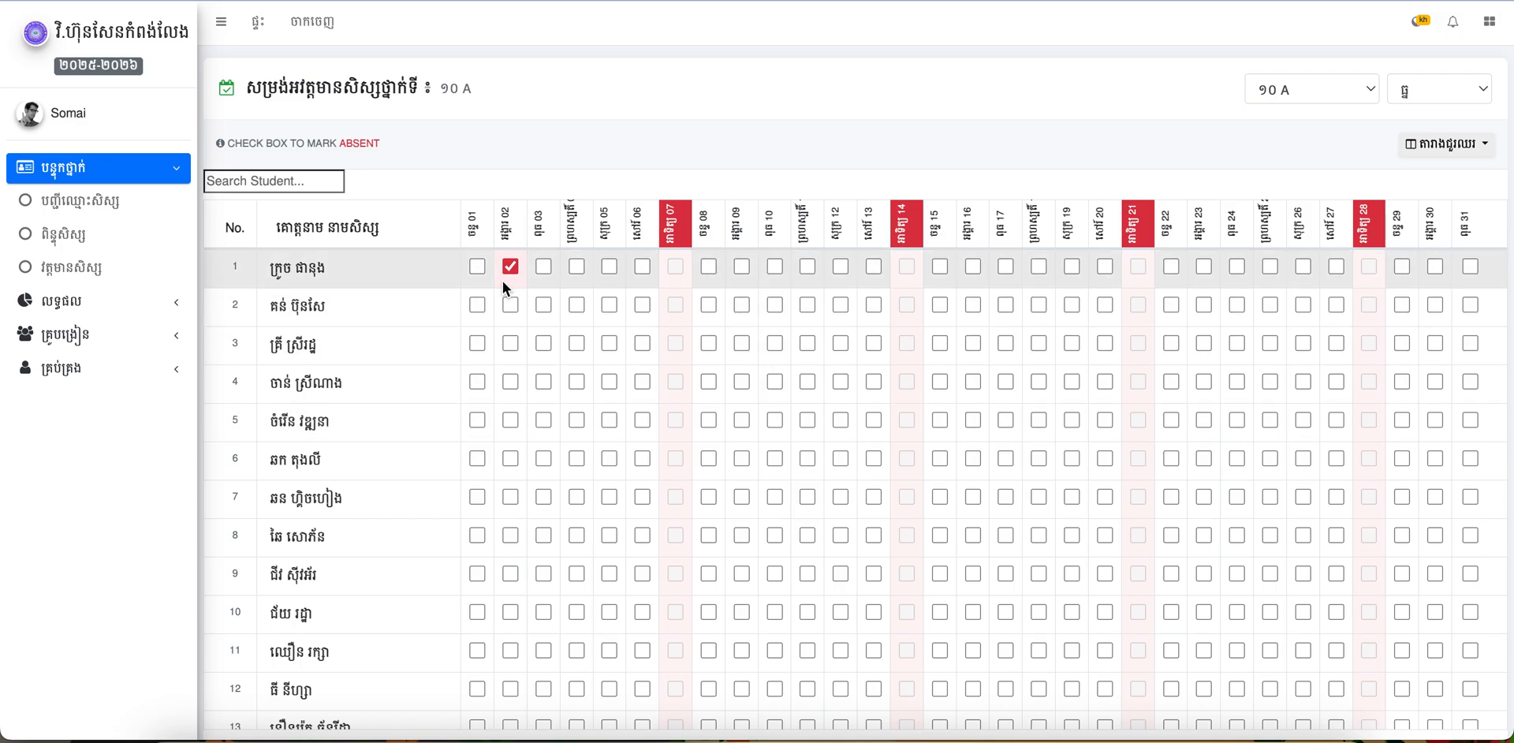
Step: Mark student no. 2 absent on Friday the 12th and save the attendance
{"action": "left_click", "coordinate": [841, 306]}
{"action": "scroll", "coordinate": [1334, 149], "scroll_direction": "down", "scroll_amount": 3}
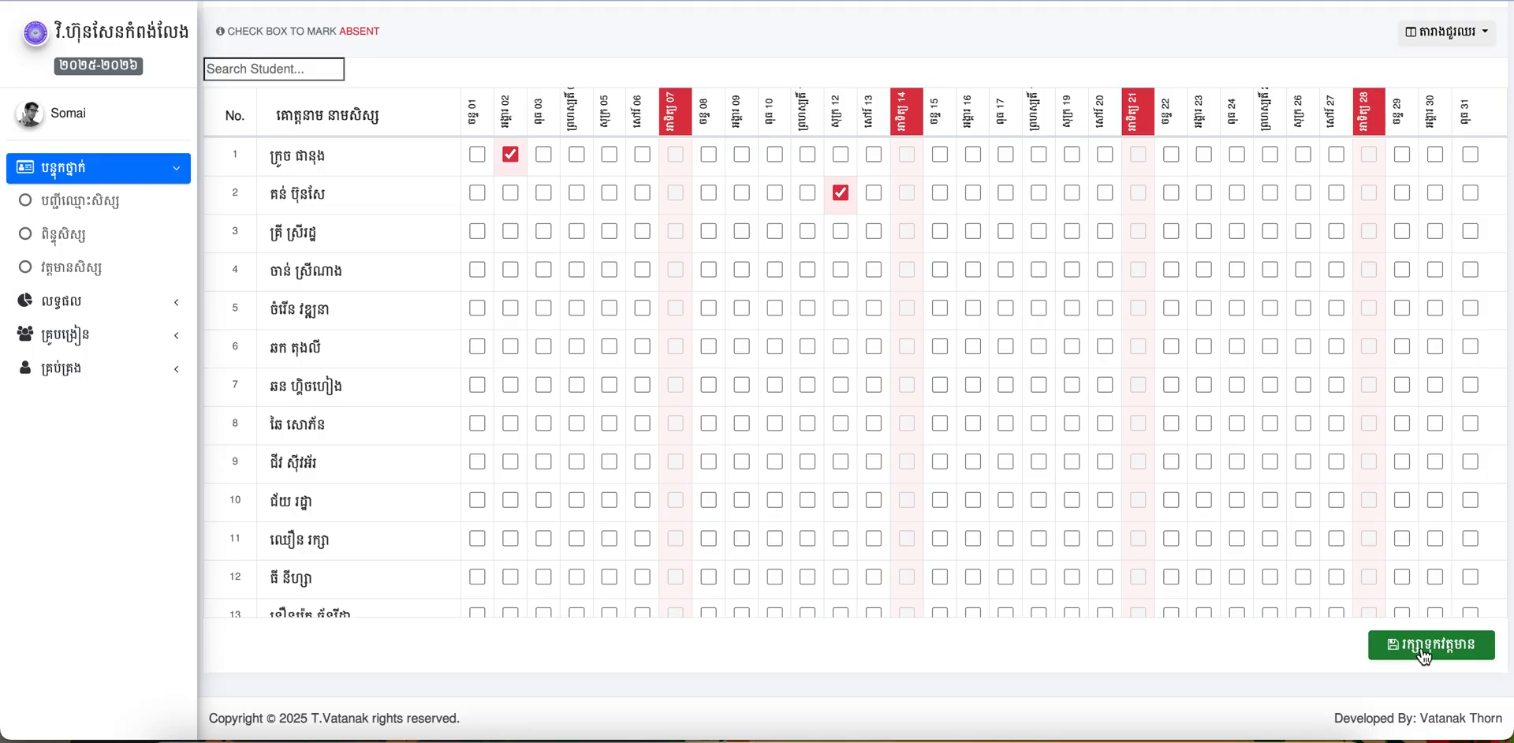
{"action": "left_click", "coordinate": [1424, 654]}
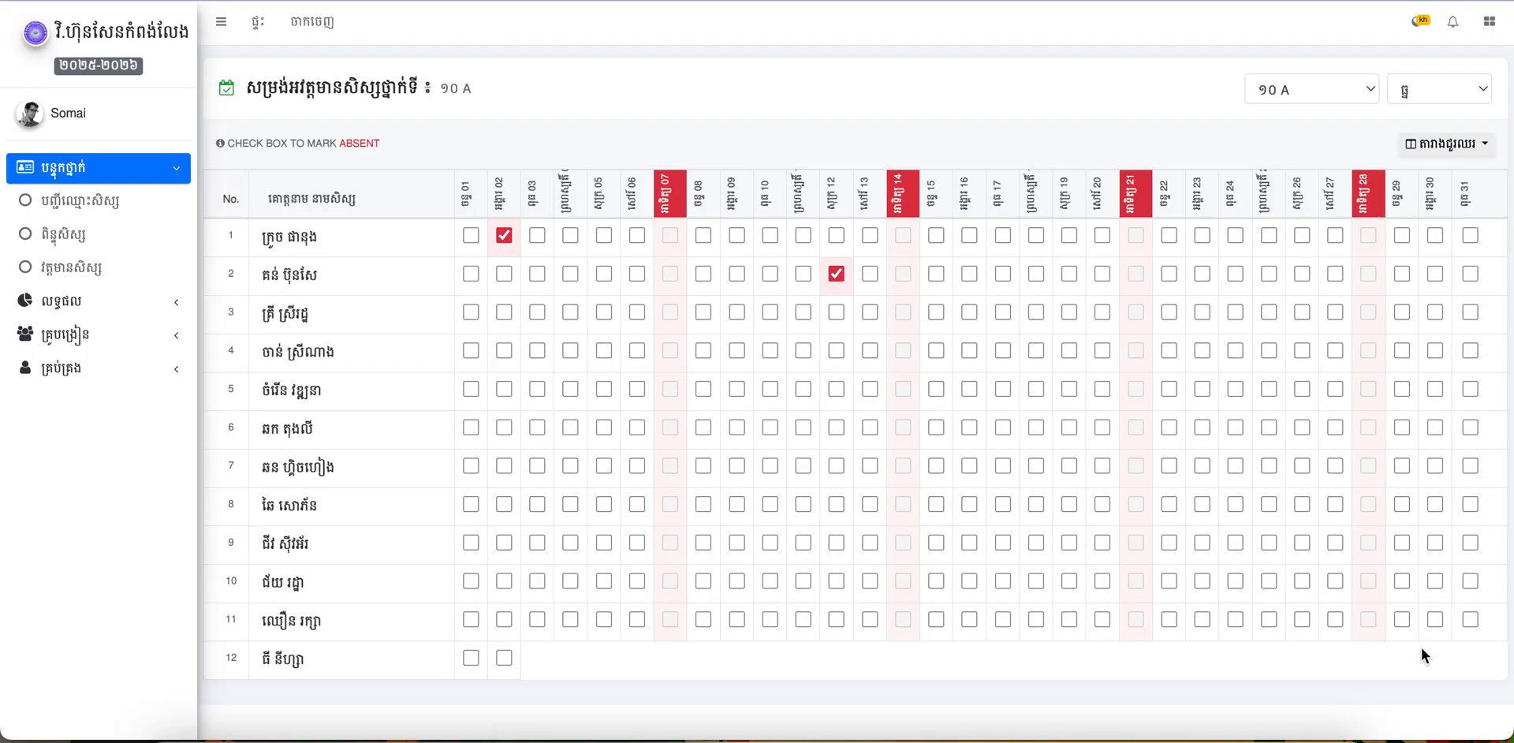
{"action": "scroll", "coordinate": [892, 338], "scroll_direction": "down", "scroll_amount": 1}
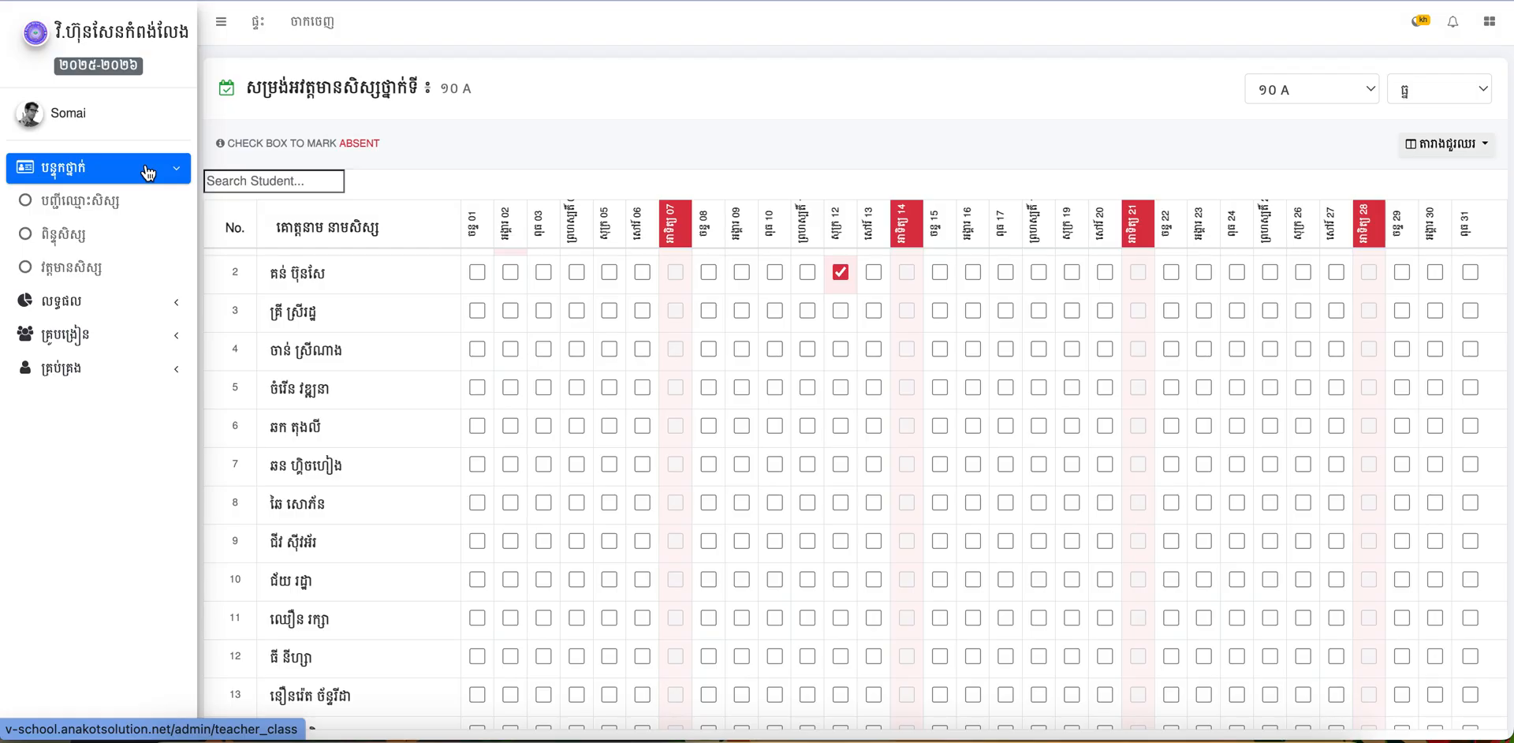
{"action": "left_click", "coordinate": [148, 172]}
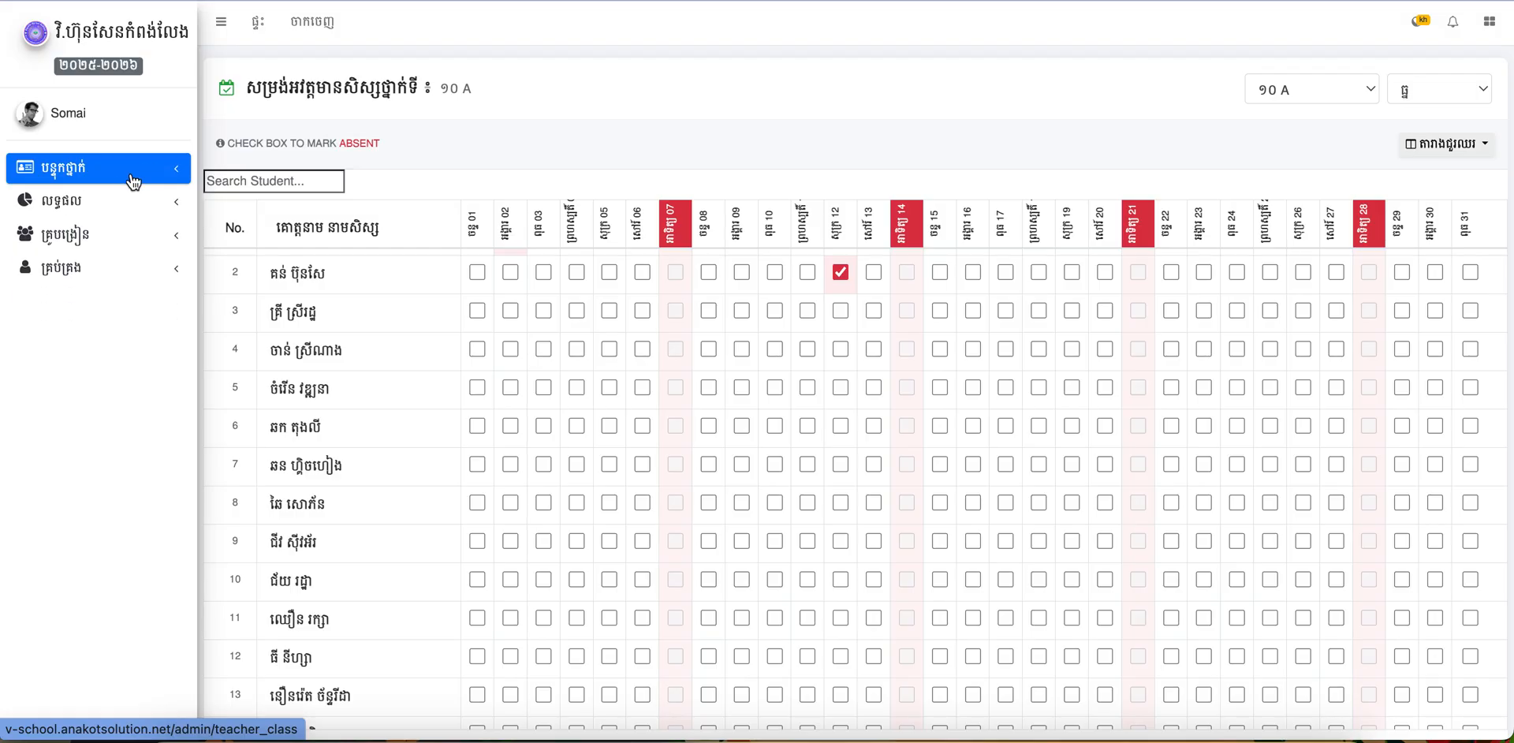
{"action": "left_click", "coordinate": [77, 176]}
{"action": "left_click", "coordinate": [78, 178]}
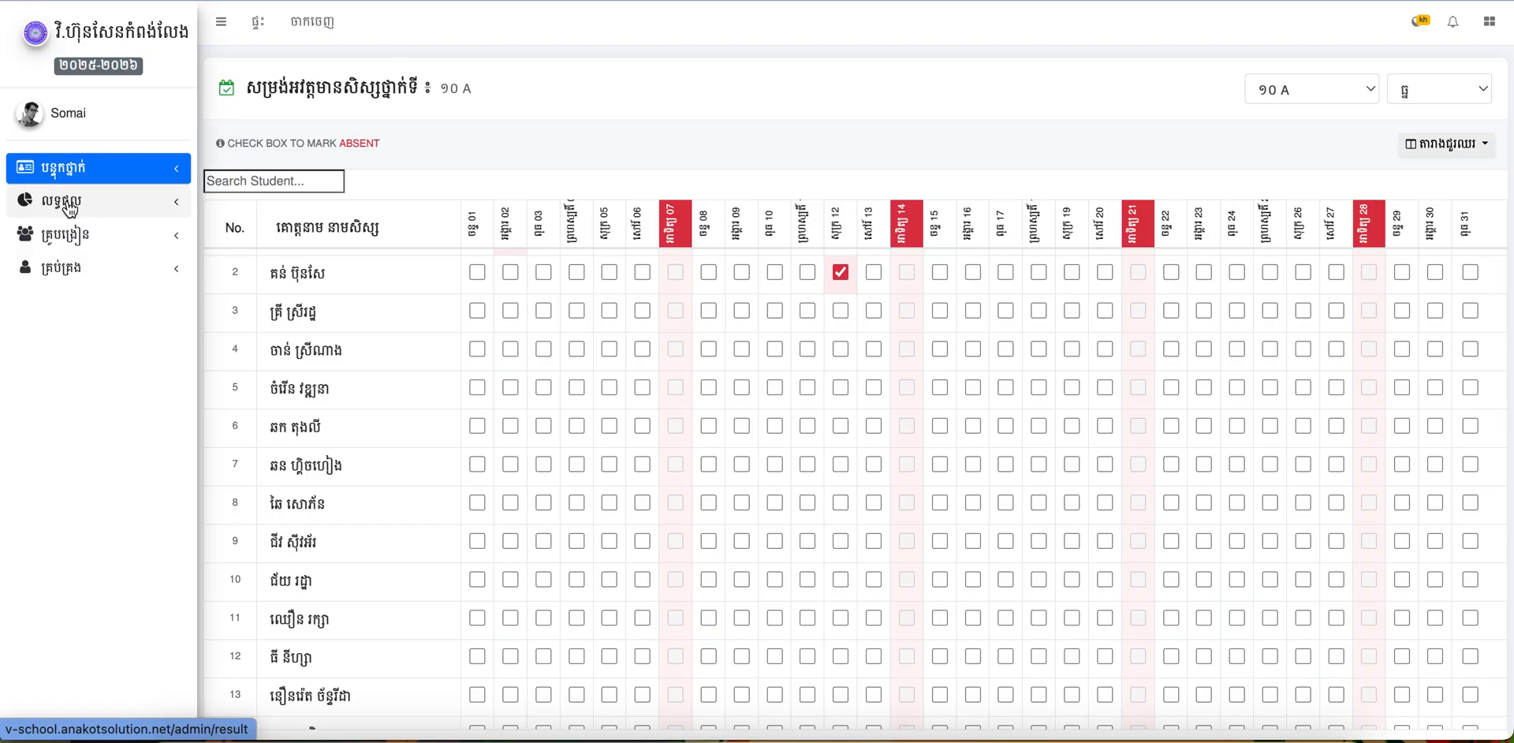
Step: Open the monthly results (លទ្ធផលប្រចាំខែ) of class ១០ A for ធ្នូ and review the ranking table down to its grade summary
{"action": "left_click", "coordinate": [71, 207]}
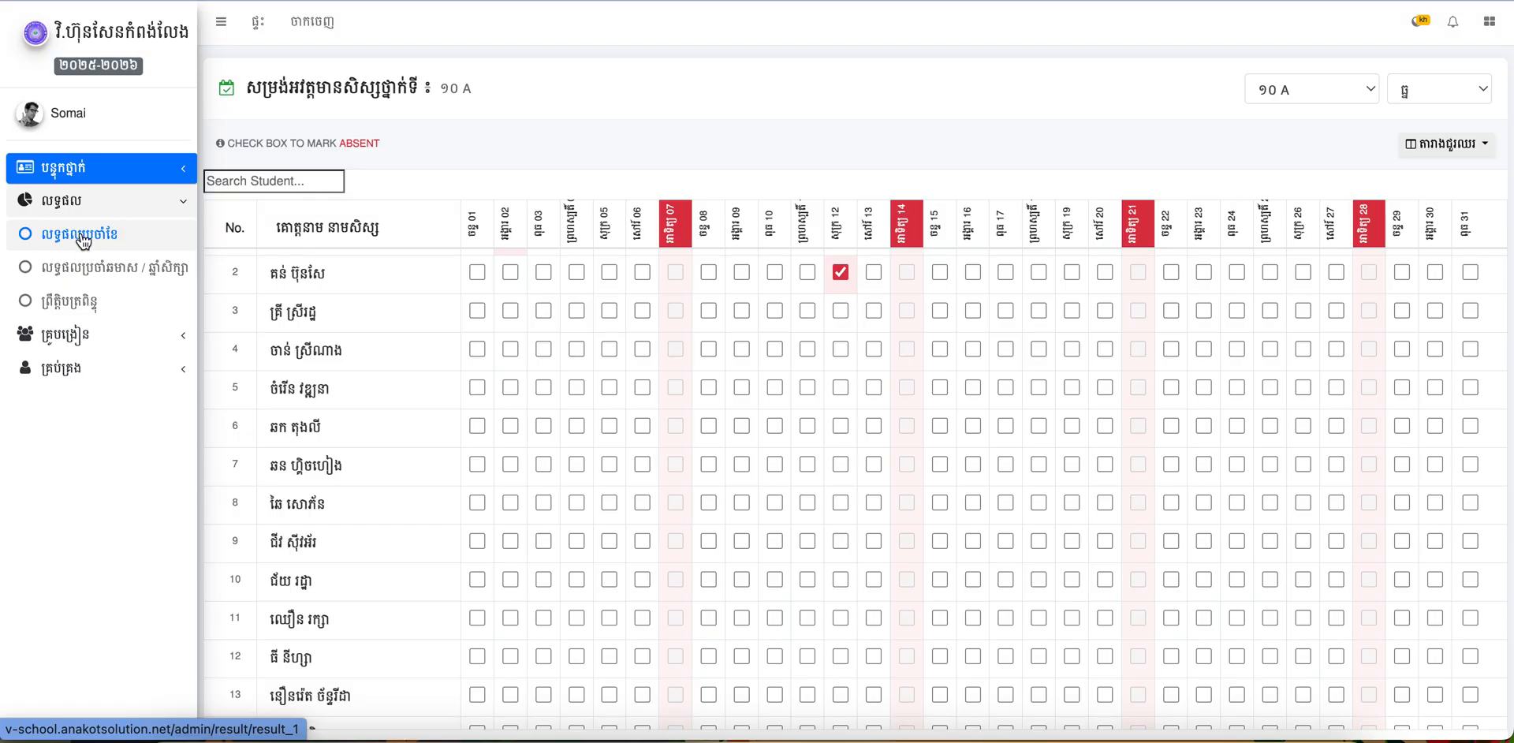
{"action": "left_click", "coordinate": [82, 237]}
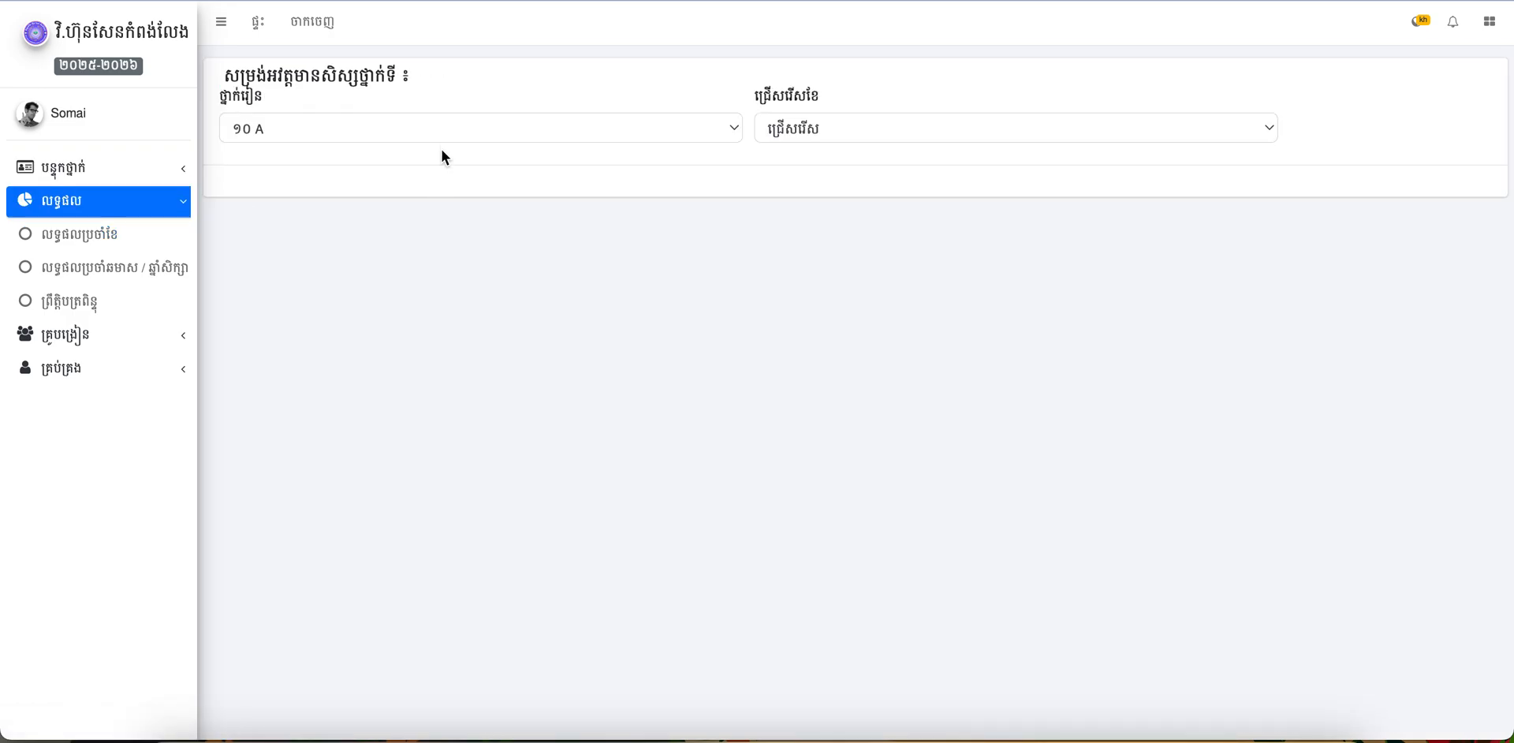
{"action": "left_click", "coordinate": [859, 128]}
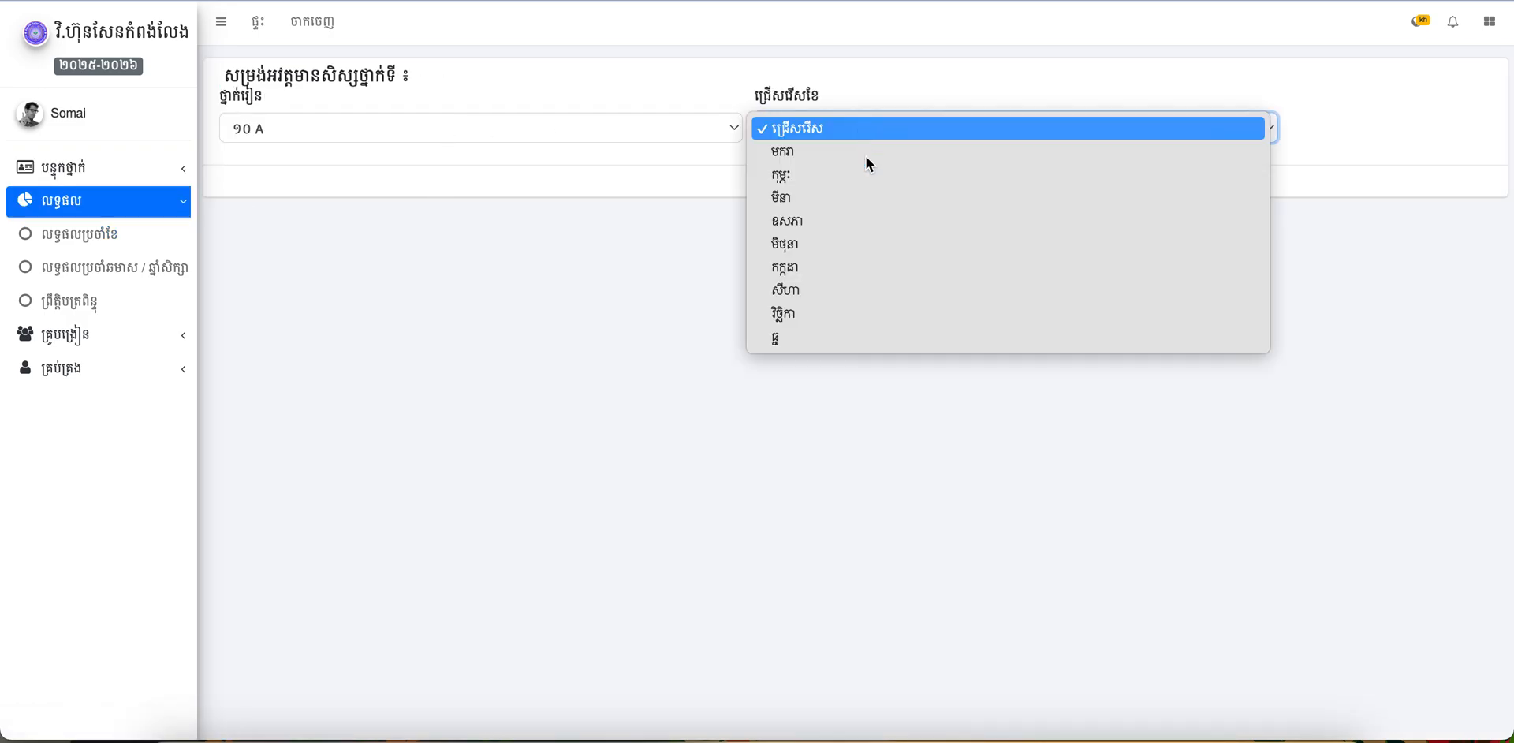
{"action": "left_click", "coordinate": [803, 339]}
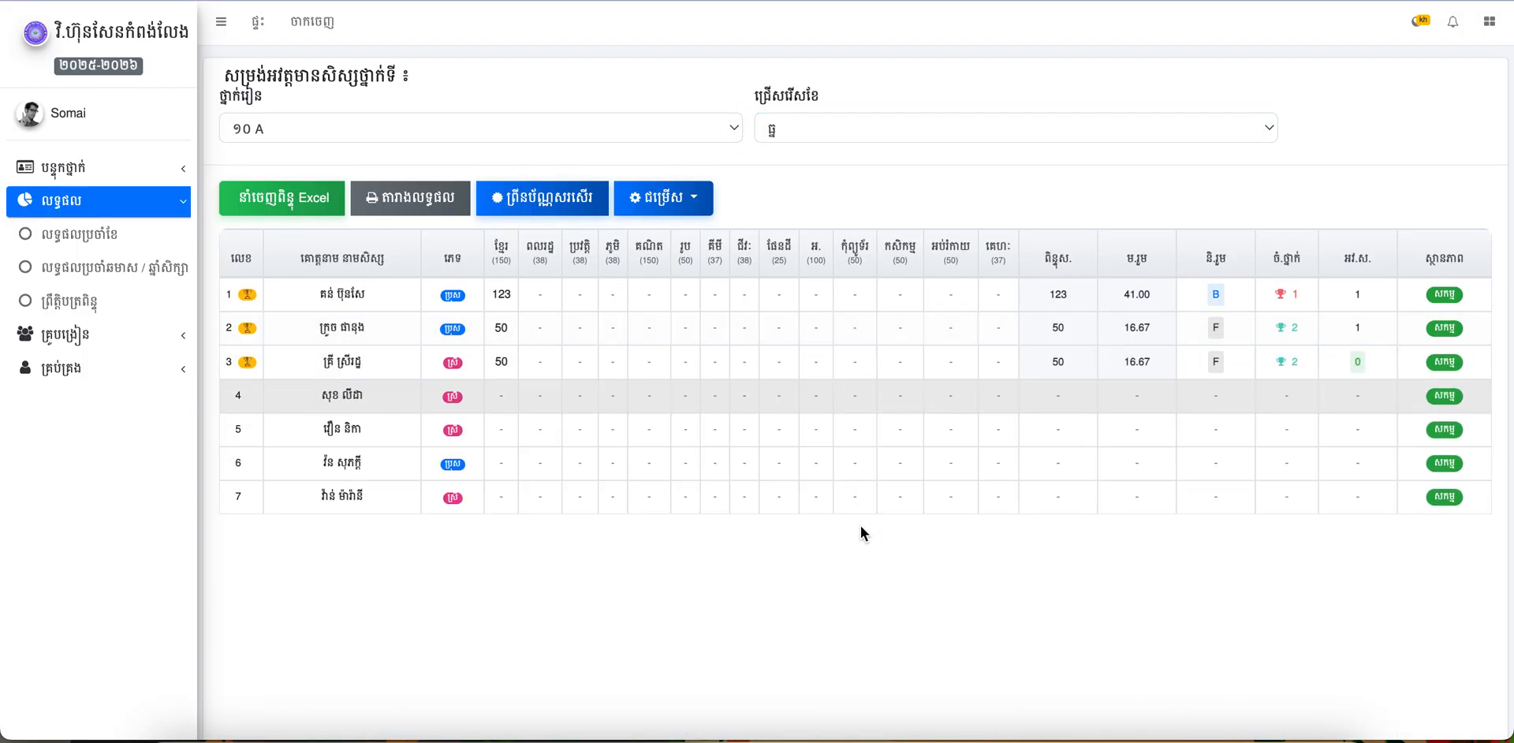
{"action": "scroll", "coordinate": [860, 525], "scroll_direction": "down", "scroll_amount": 12}
{"action": "scroll", "coordinate": [860, 525], "scroll_direction": "down", "scroll_amount": 3}
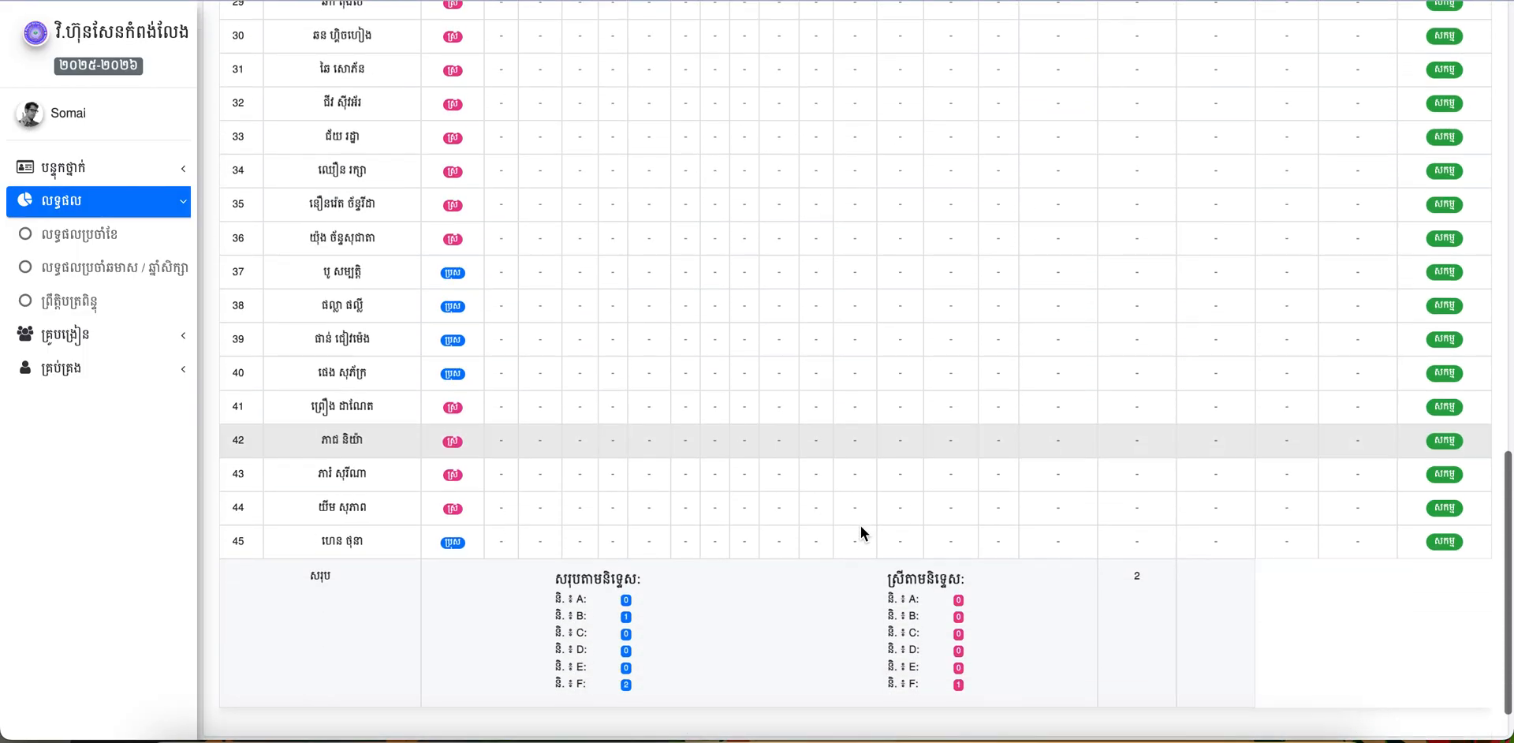
{"action": "scroll", "coordinate": [859, 526], "scroll_direction": "up", "scroll_amount": 15}
Step: Switch the monthly results of class ១០ A to the month វិច្ឆិកា and look over the ranking table
{"action": "left_click", "coordinate": [860, 130]}
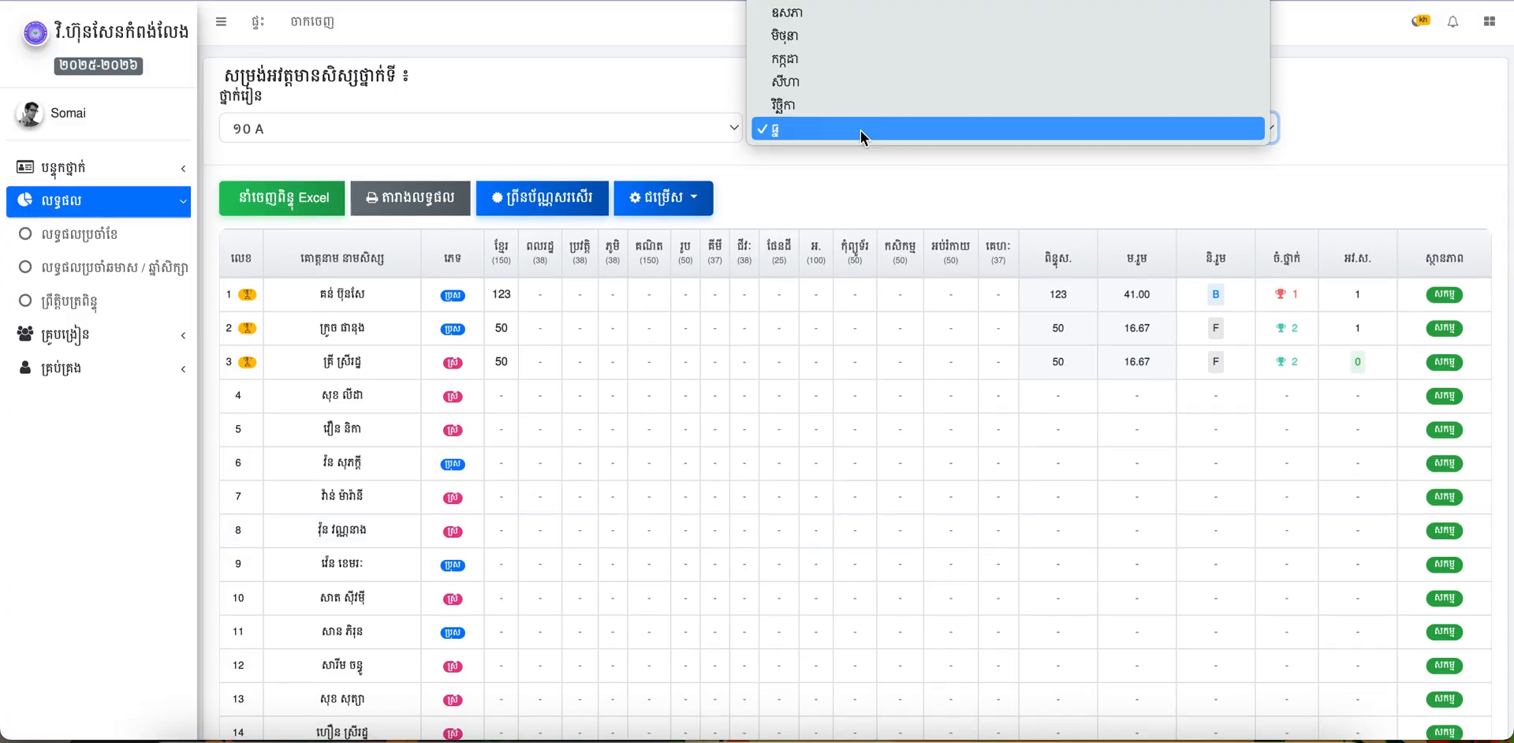
{"action": "left_click", "coordinate": [780, 112]}
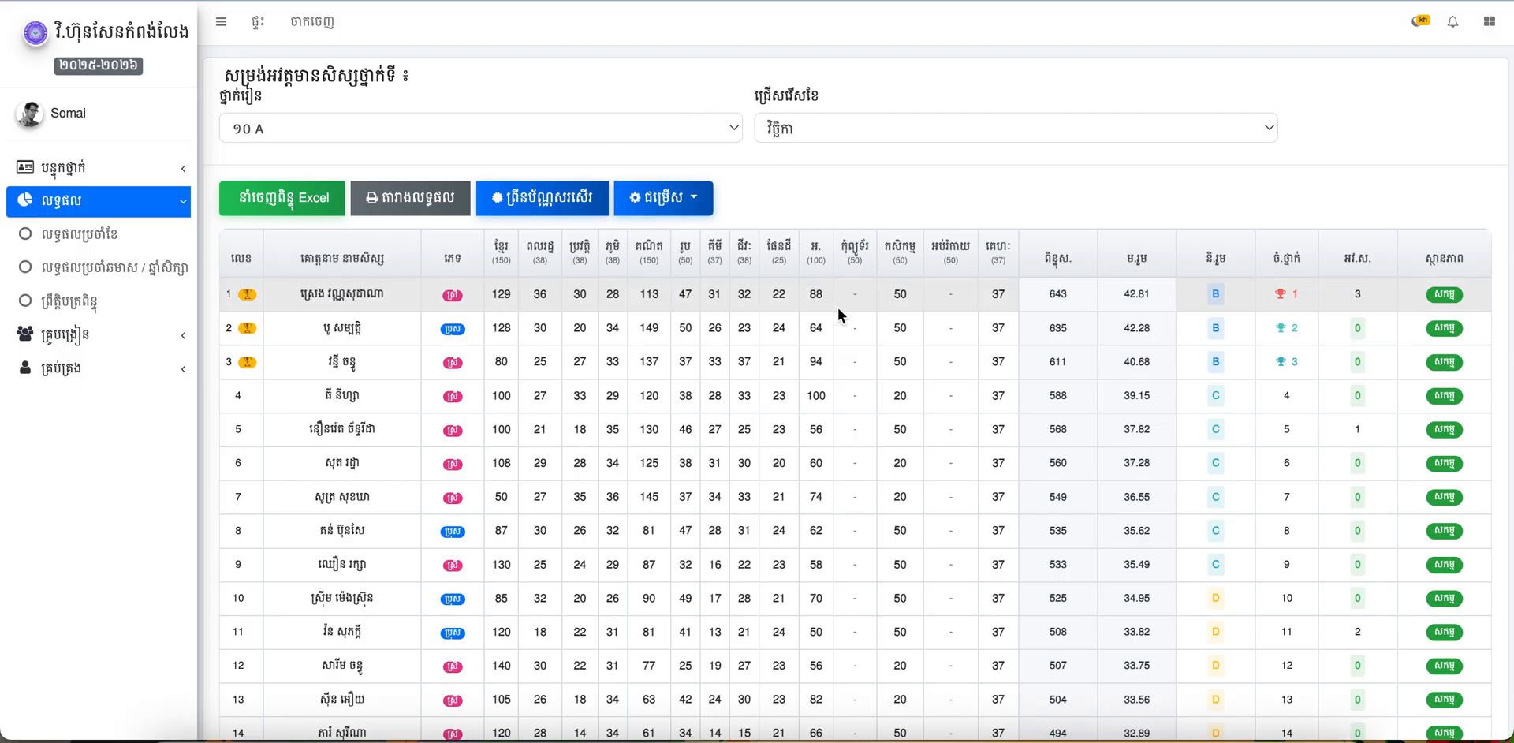
{"action": "scroll", "coordinate": [839, 311], "scroll_direction": "down", "scroll_amount": 1}
{"action": "scroll", "coordinate": [839, 312], "scroll_direction": "up", "scroll_amount": 1}
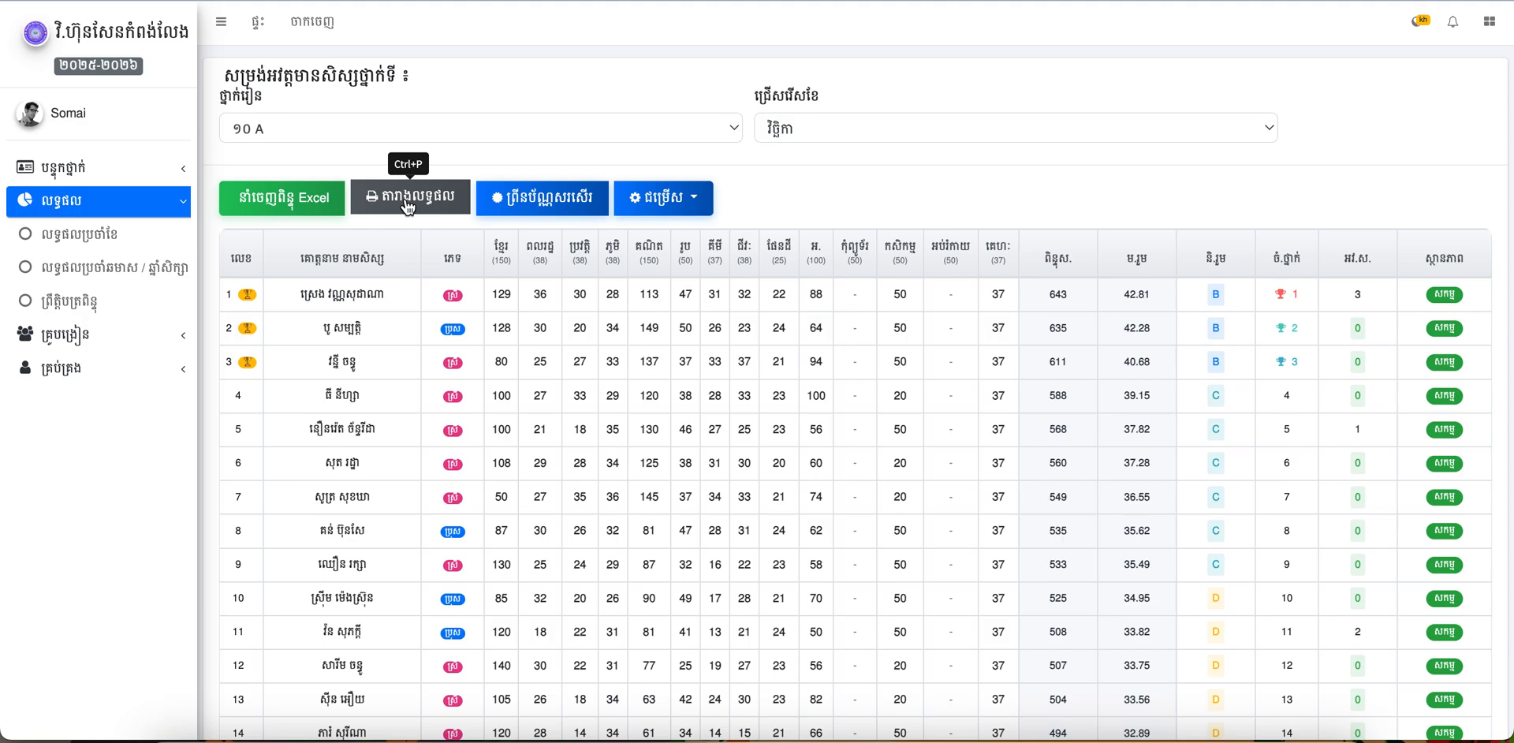
Step: Print the វិច្ឆិកា results table (តារាងលទ្ធផល) of class ១០ A with HP Inc. HP Laser MFP as the destination
{"action": "left_click", "coordinate": [408, 206]}
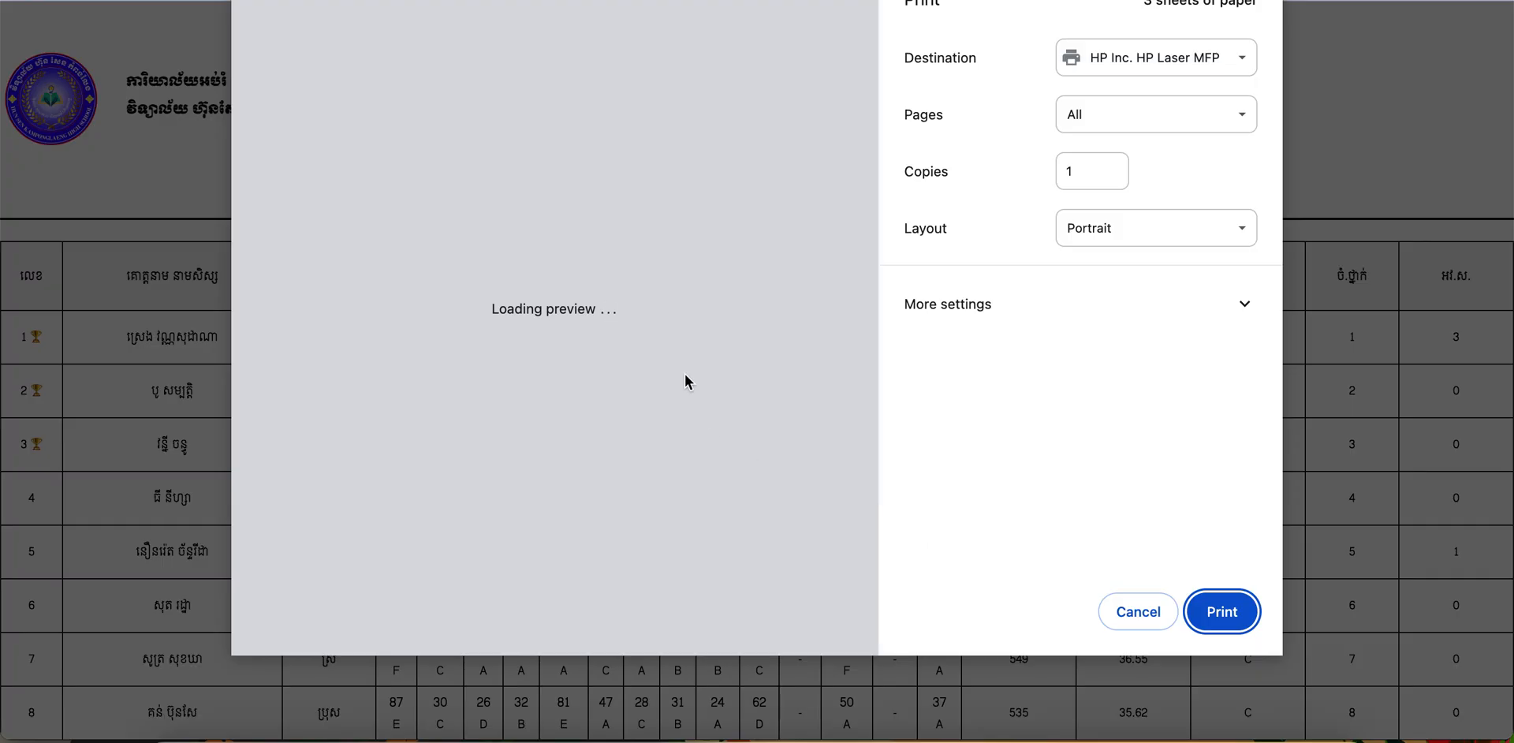
{"action": "left_click", "coordinate": [1128, 609]}
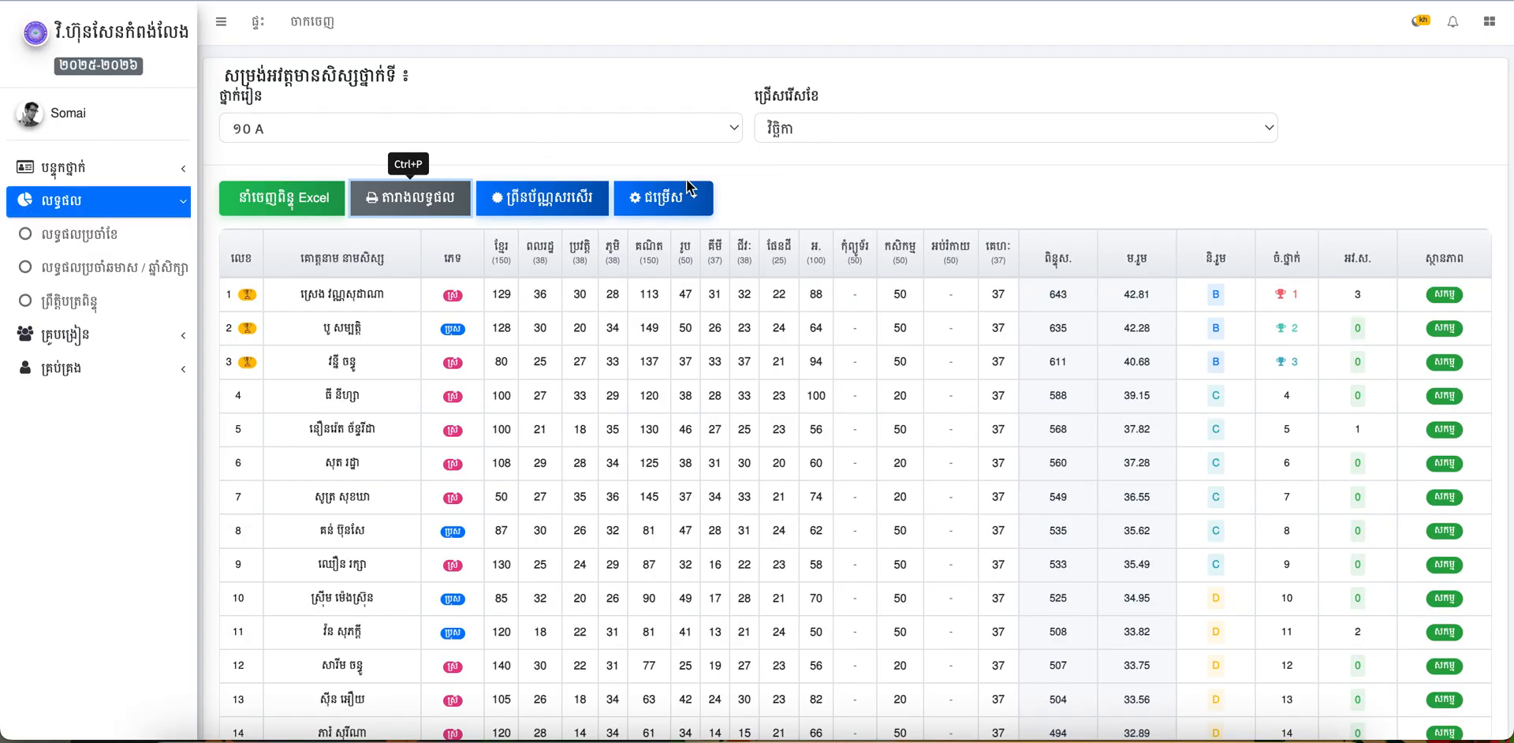
{"action": "left_click", "coordinate": [420, 202]}
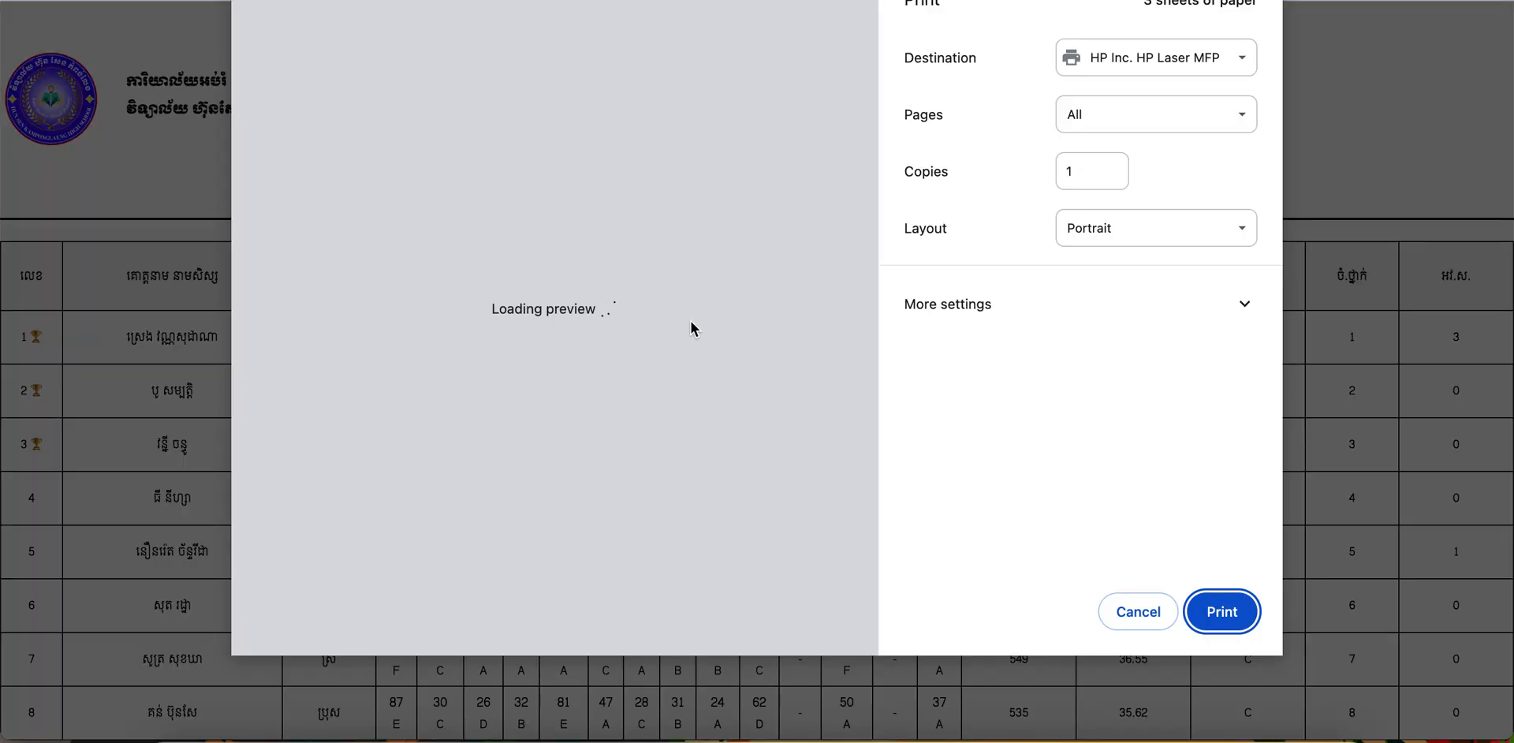
{"action": "left_click", "coordinate": [1126, 57]}
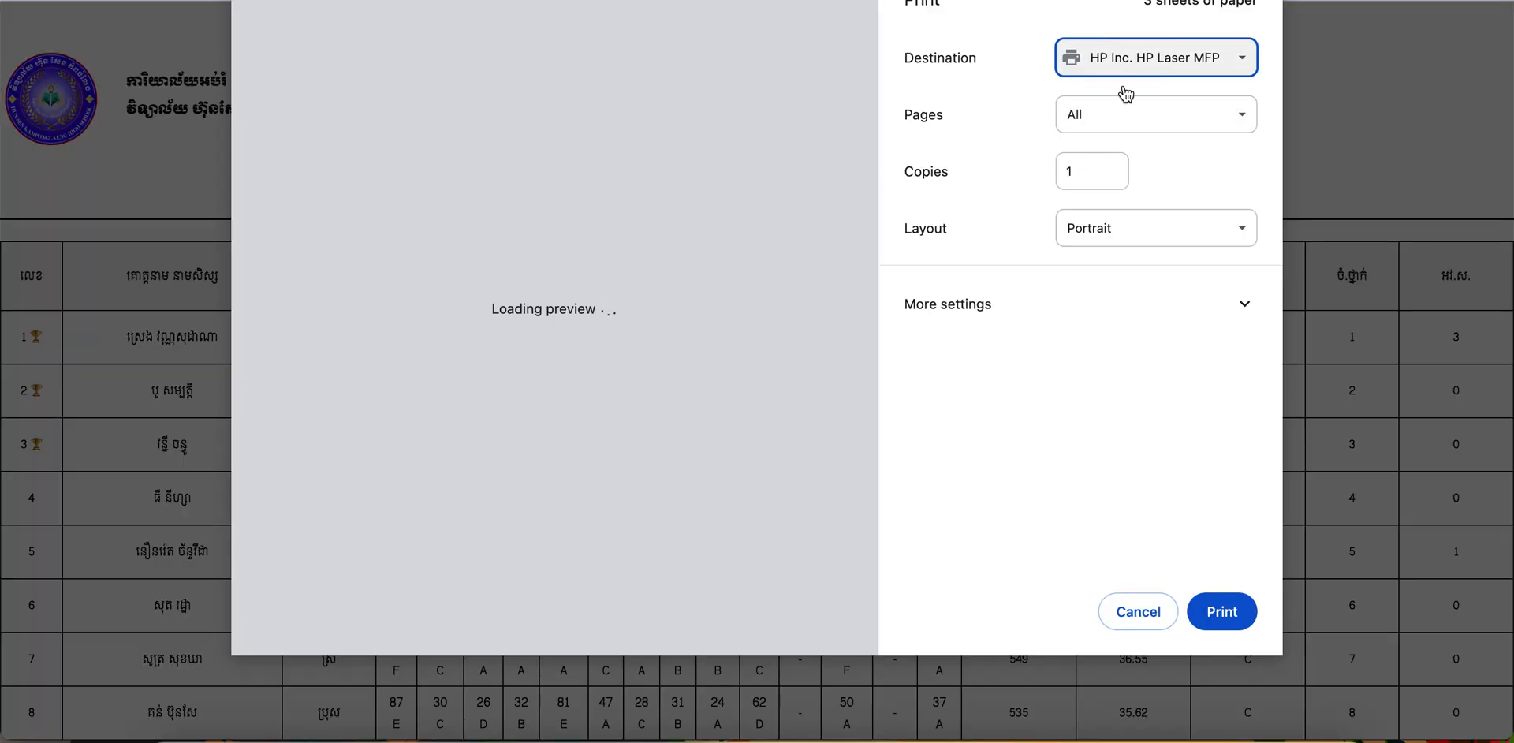
{"action": "left_click", "coordinate": [1126, 82]}
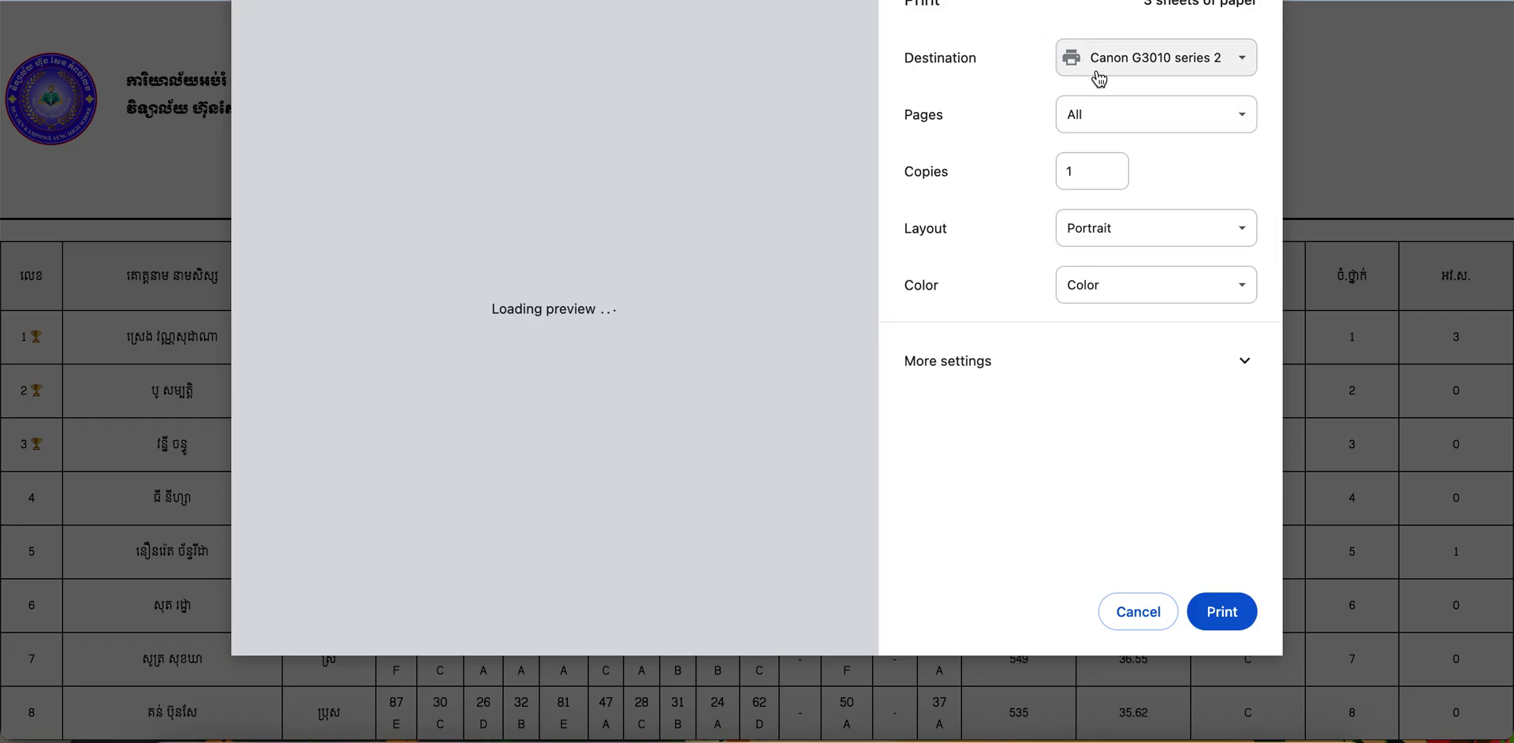
{"action": "left_click", "coordinate": [1101, 66]}
{"action": "left_click", "coordinate": [1103, 37]}
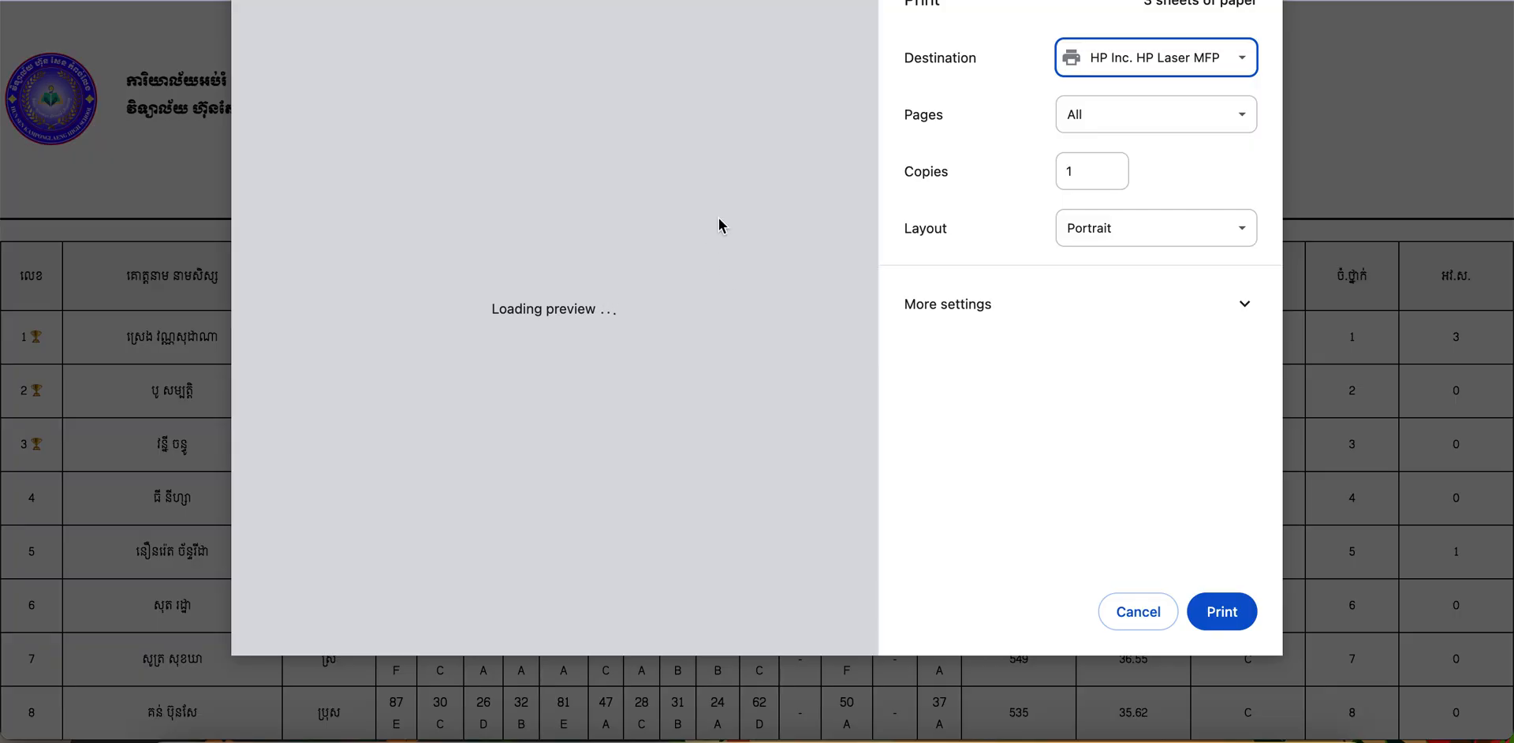
{"action": "left_click", "coordinate": [1221, 611]}
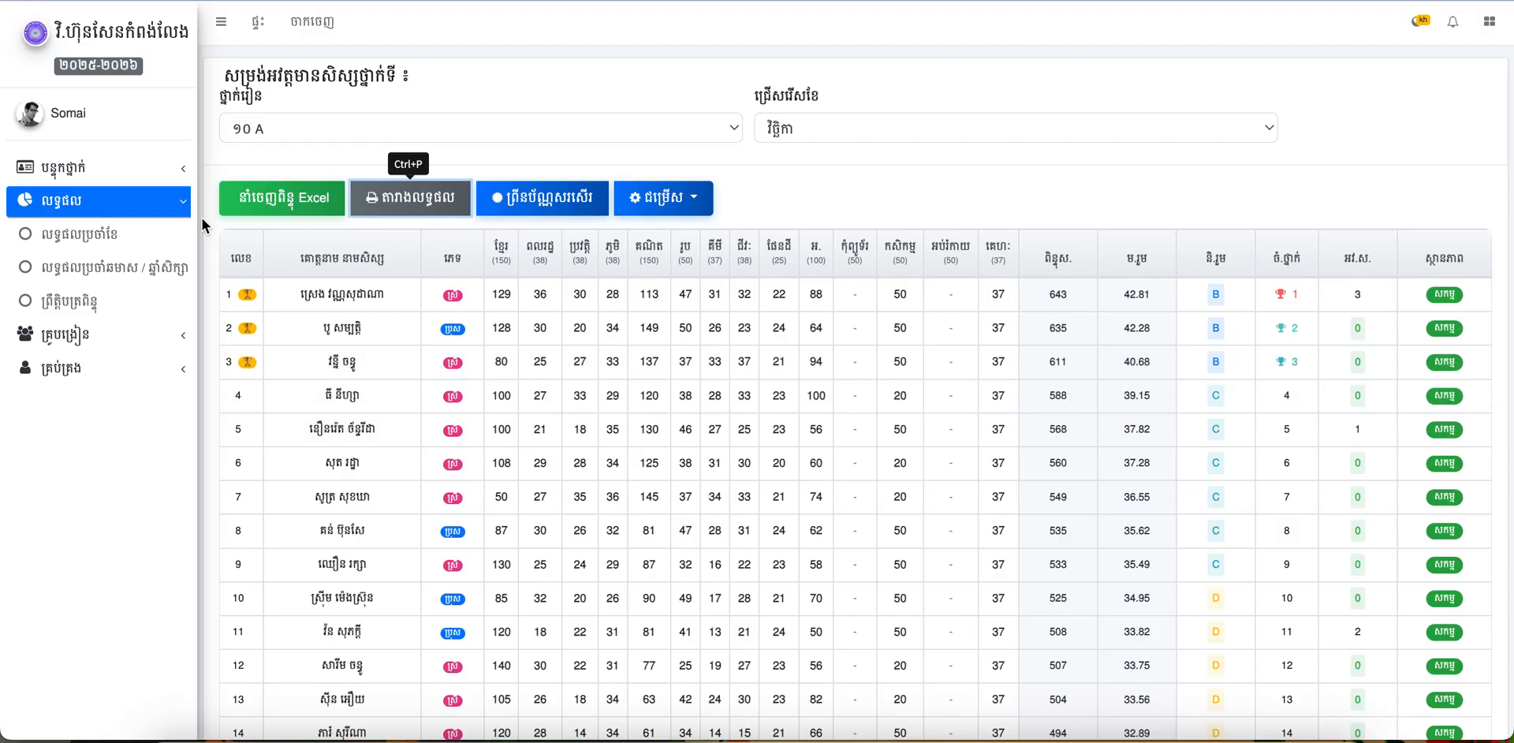
Step: Open the account's profile page (មើលប្រវត្តិរូប) and examine its personal data fields, including the name field
{"action": "left_click", "coordinate": [176, 206]}
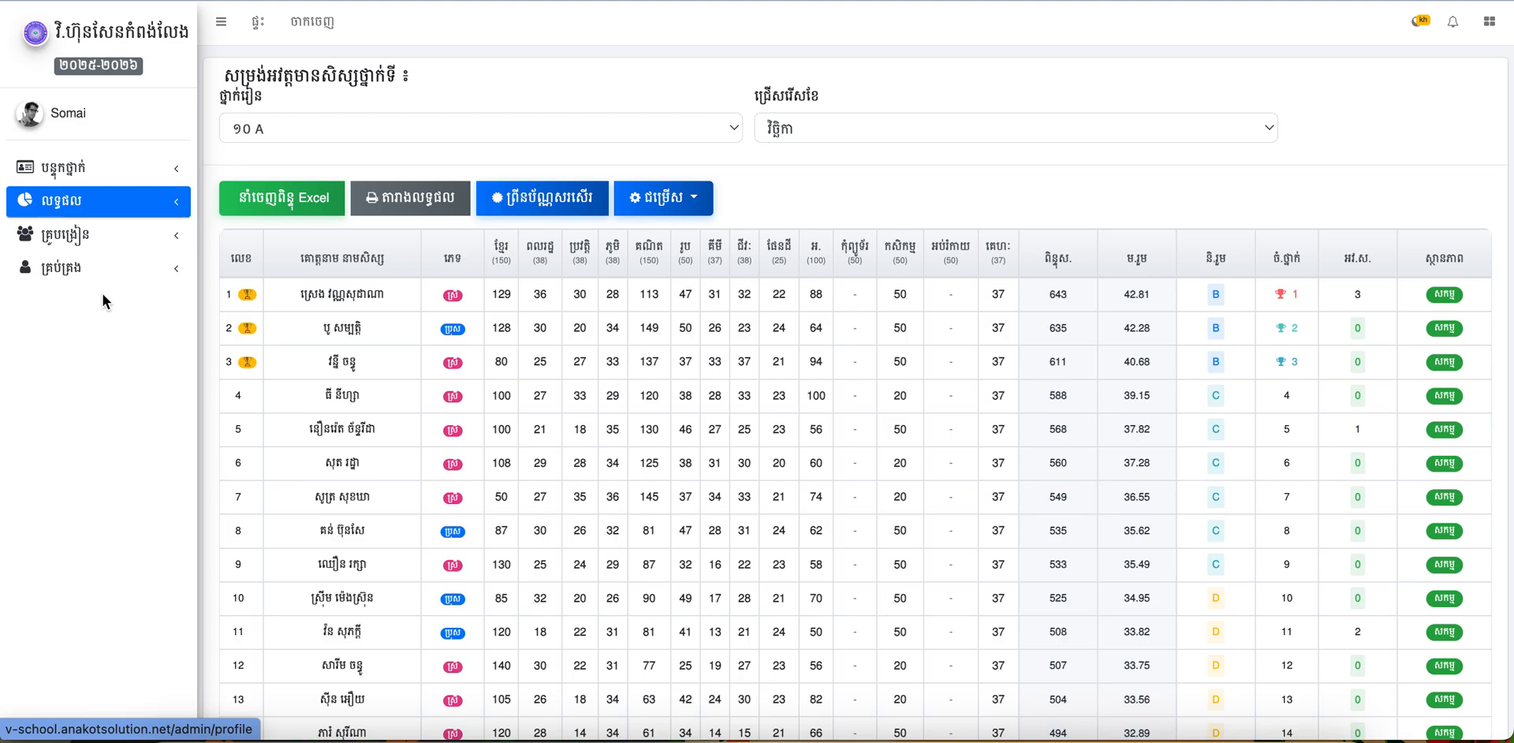
{"action": "left_click", "coordinate": [102, 269]}
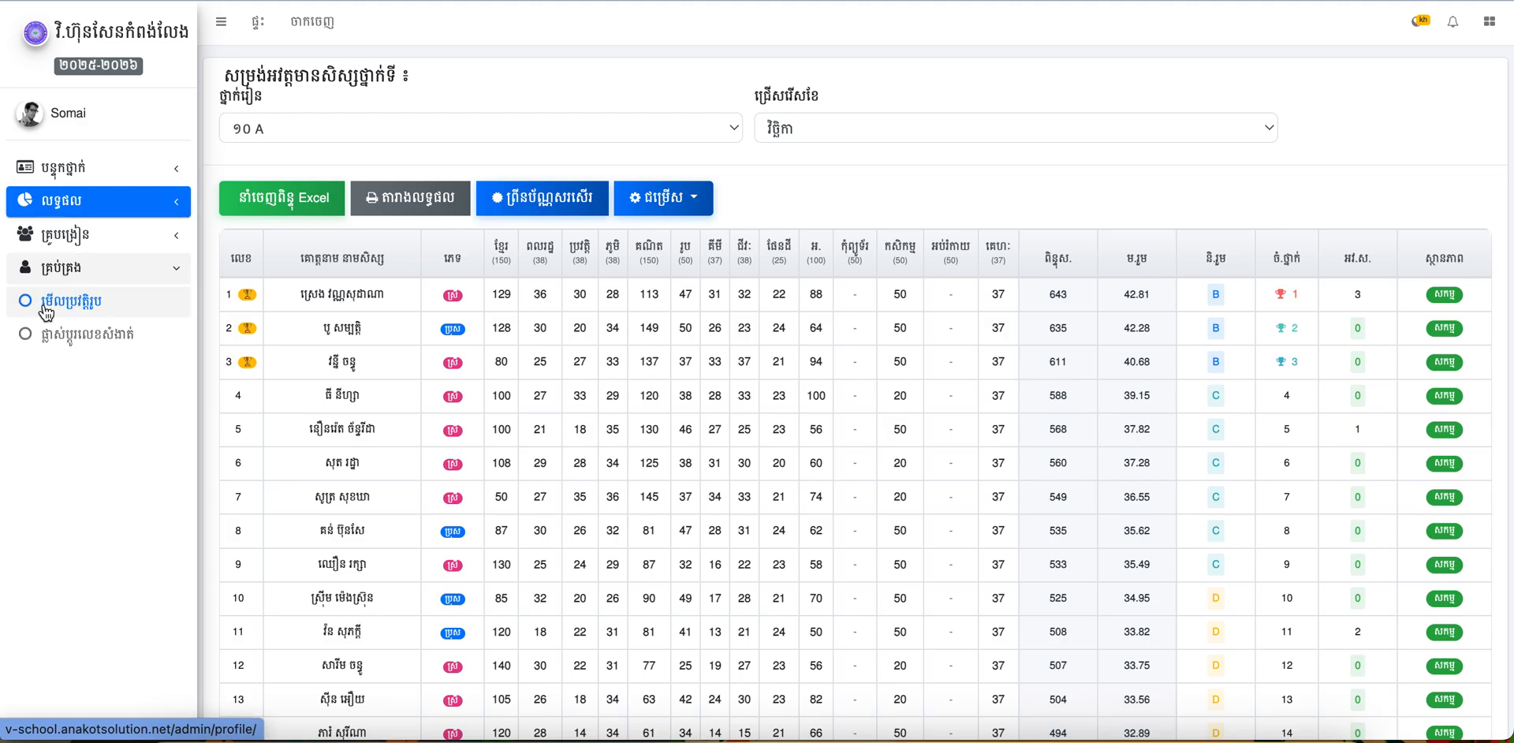
{"action": "left_click", "coordinate": [46, 306]}
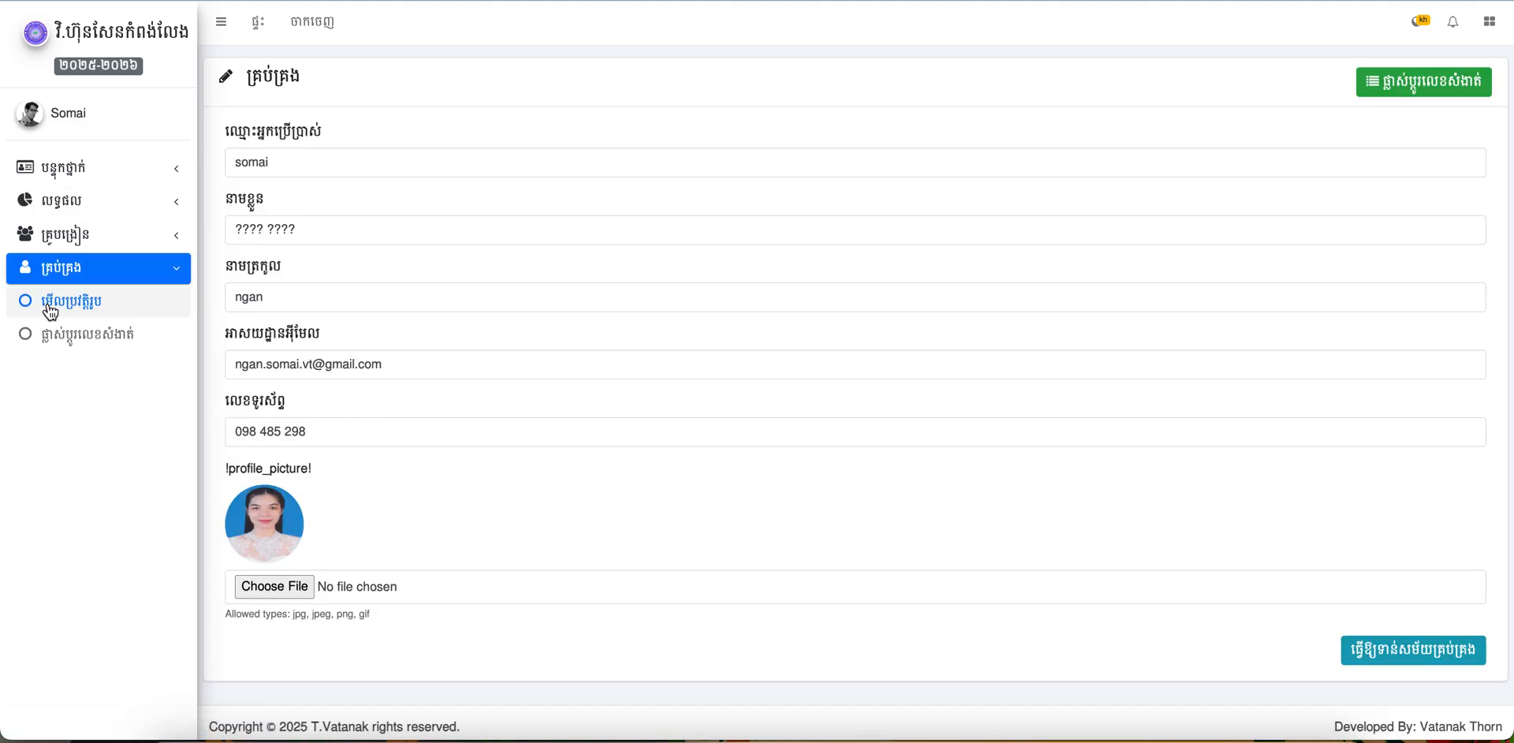
{"action": "scroll", "coordinate": [511, 320], "scroll_direction": "up", "scroll_amount": 1}
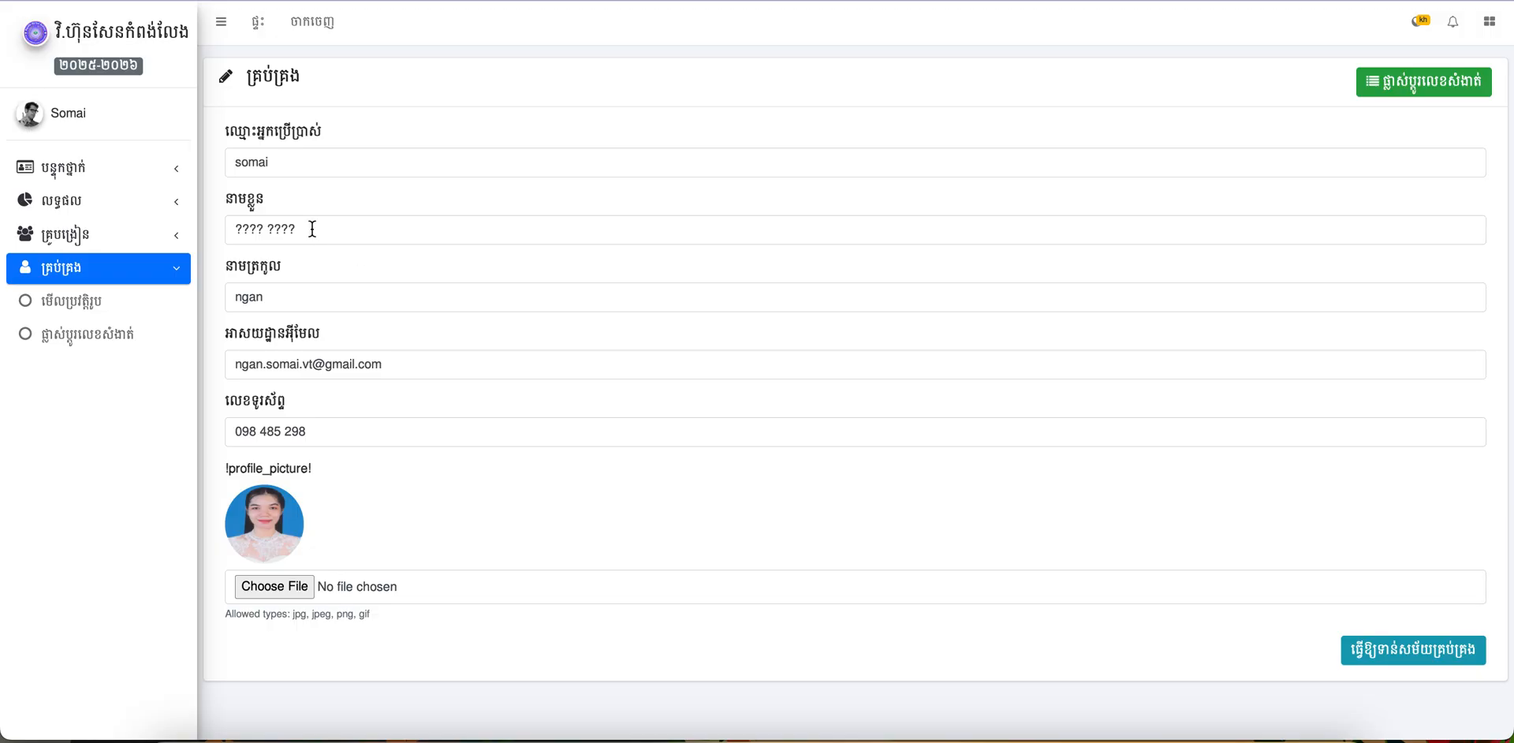
{"action": "left_click_drag", "start_coordinate": [313, 229], "coordinate": [220, 230]}
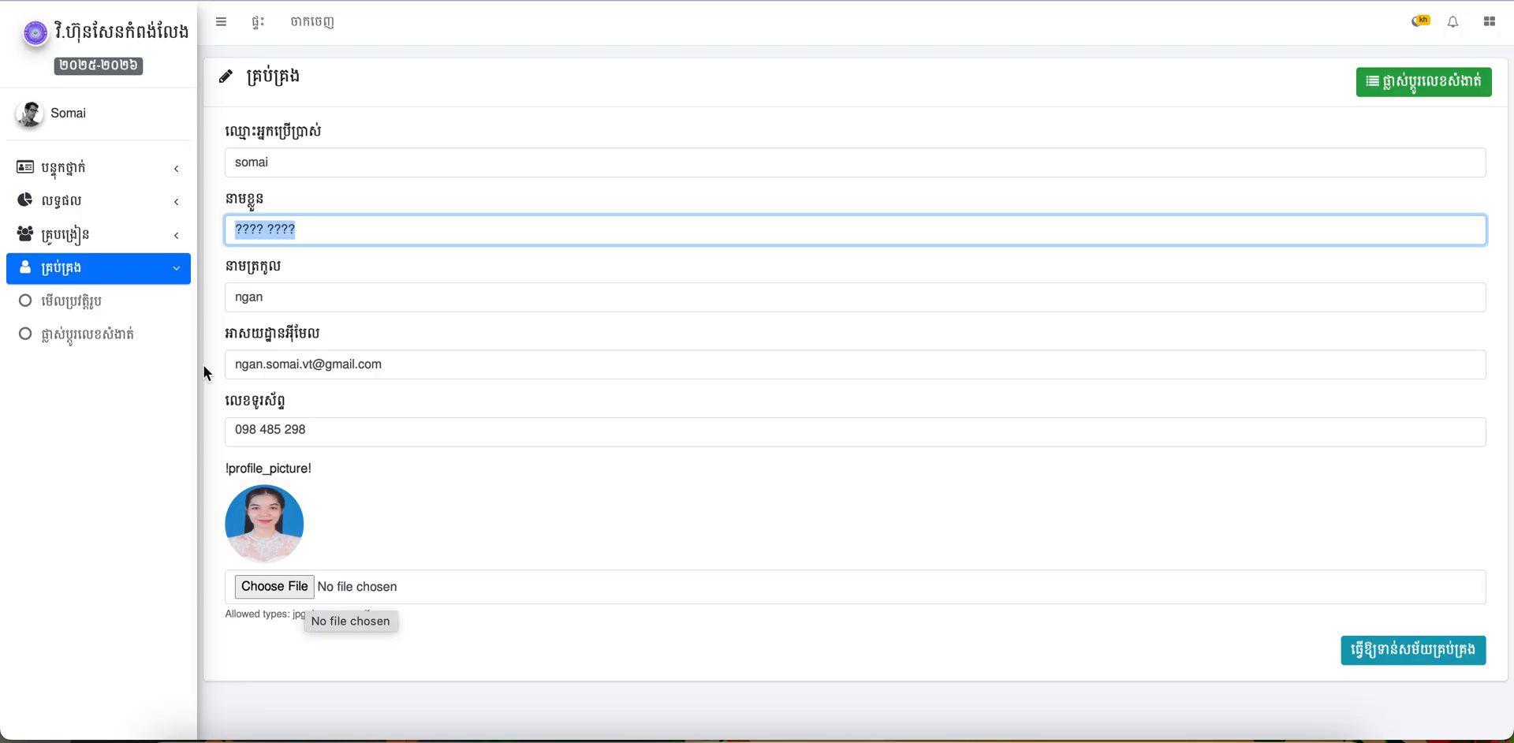
Step: Open the change password page (ផ្លាស់ប្តូរលេខសំងាត់) and check the new-password and confirmation fields
{"action": "left_click", "coordinate": [111, 334]}
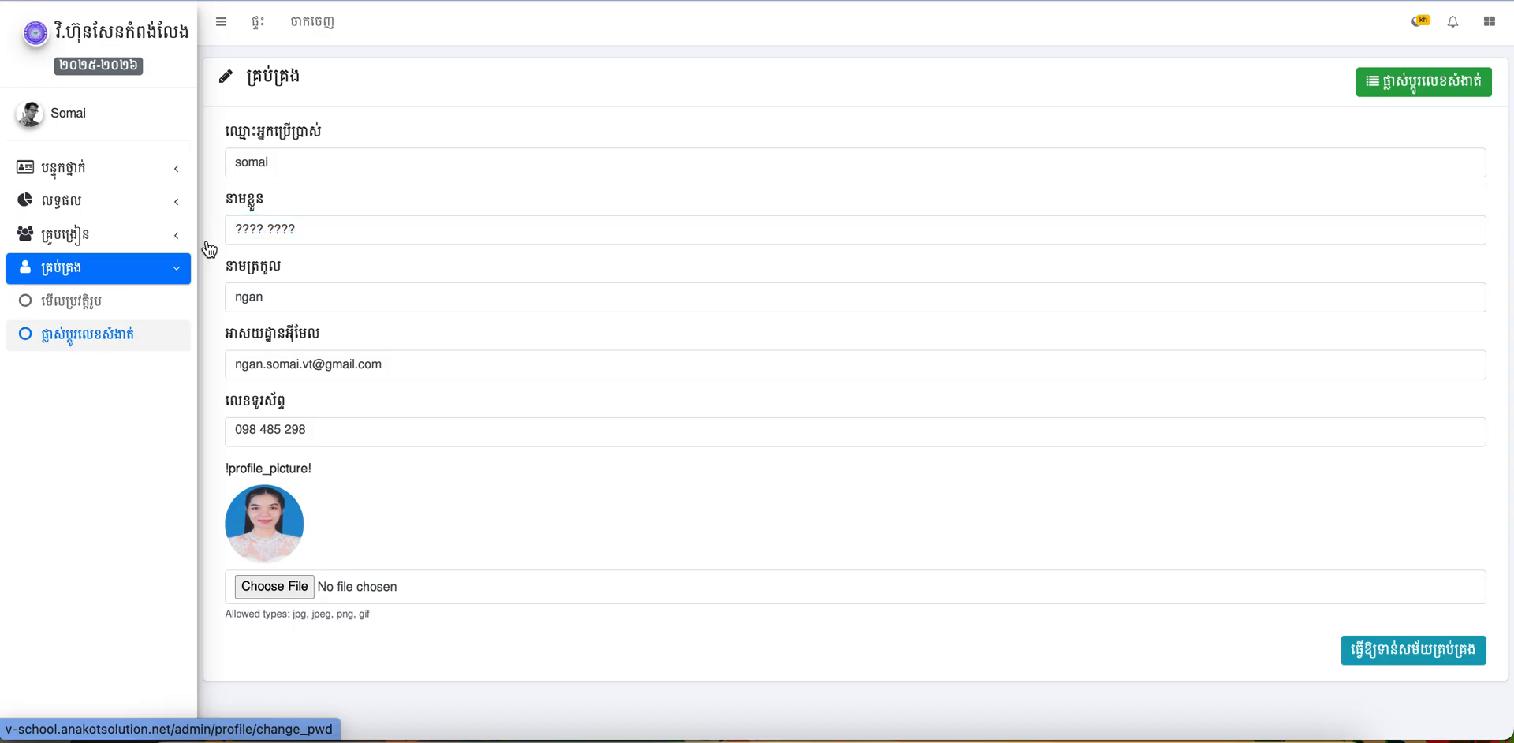
{"action": "left_click", "coordinate": [392, 153]}
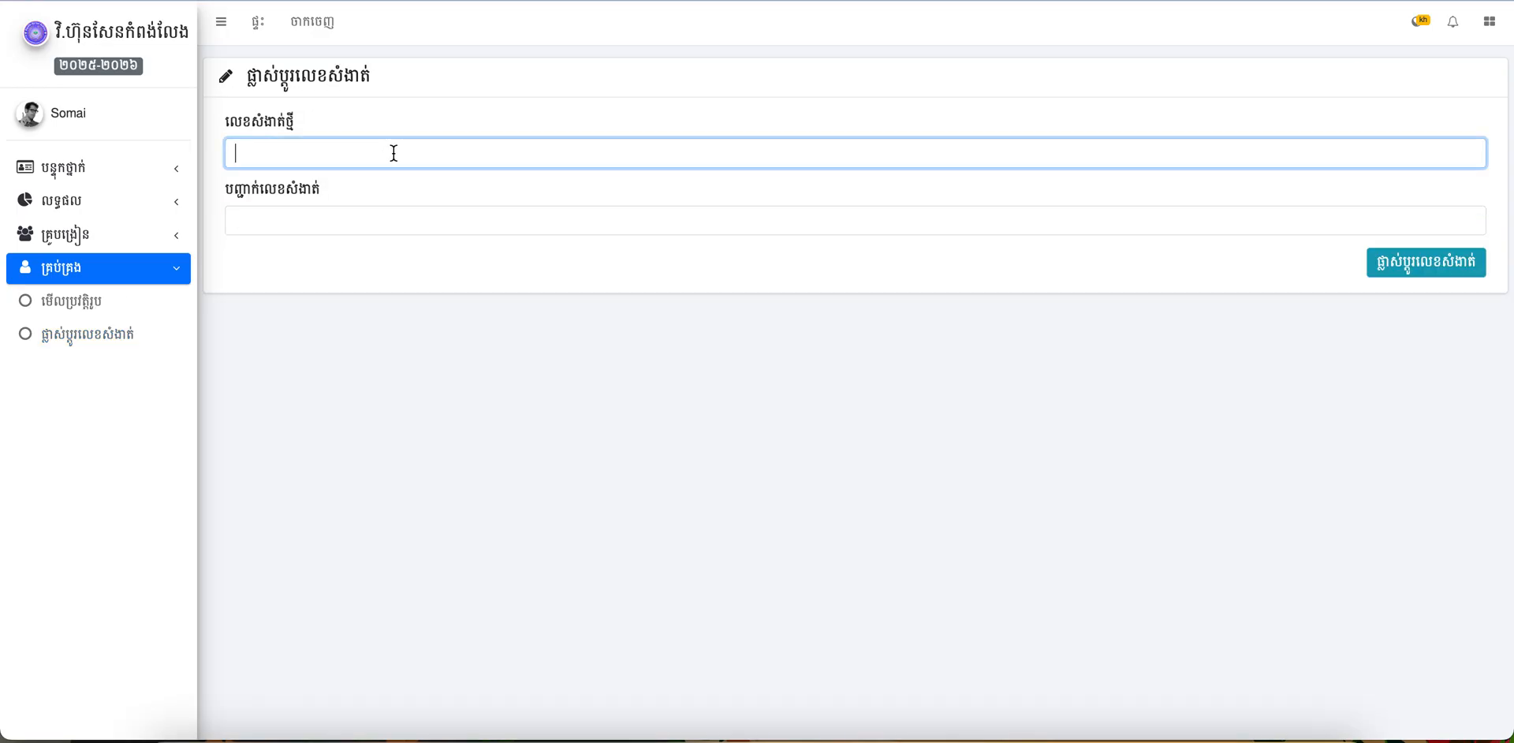
{"action": "left_click", "coordinate": [373, 221]}
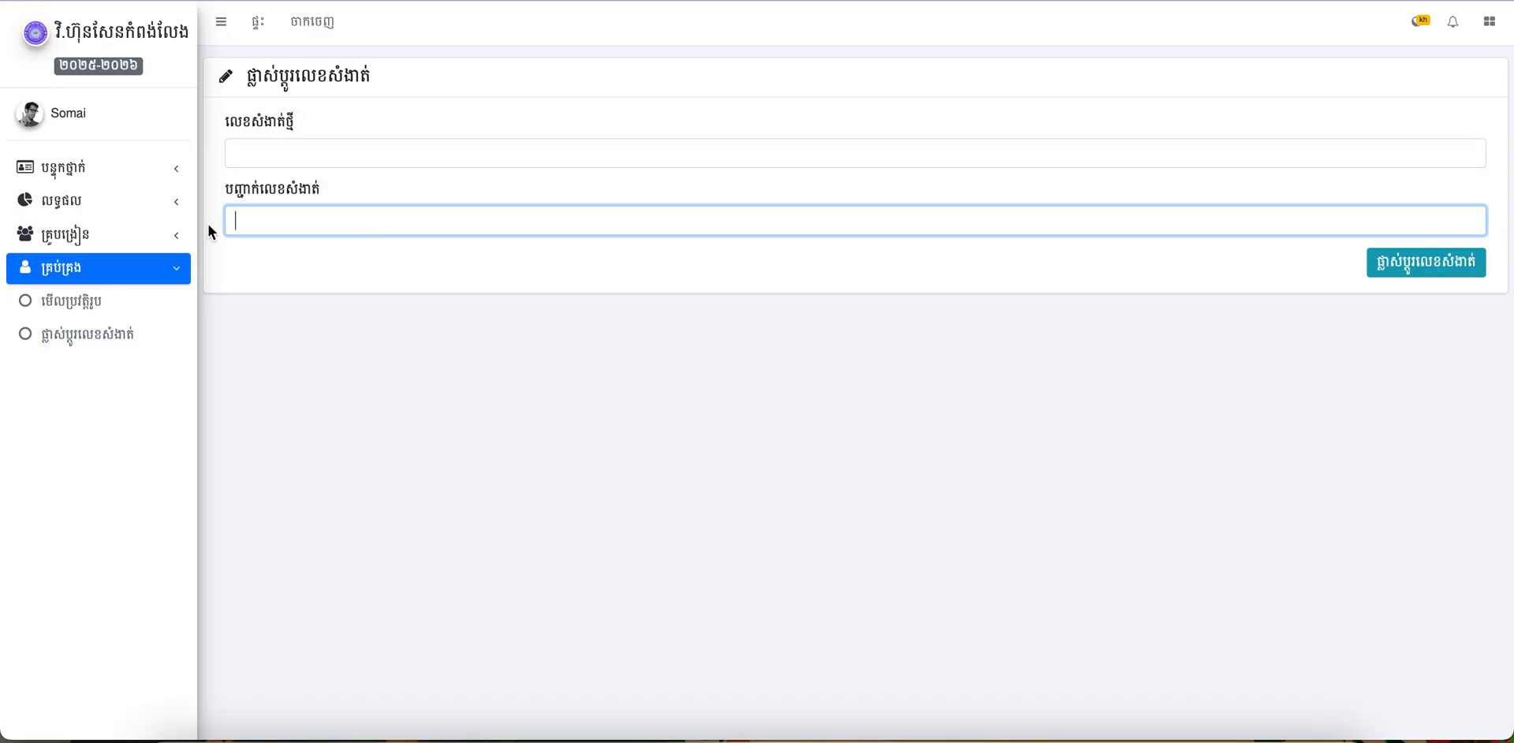
Step: Revisit the student score page (ពិន្ទុសិស្ស) and reopen the monthly results of class ១០ A for the month វិច្ឆិកា
{"action": "left_click", "coordinate": [155, 181]}
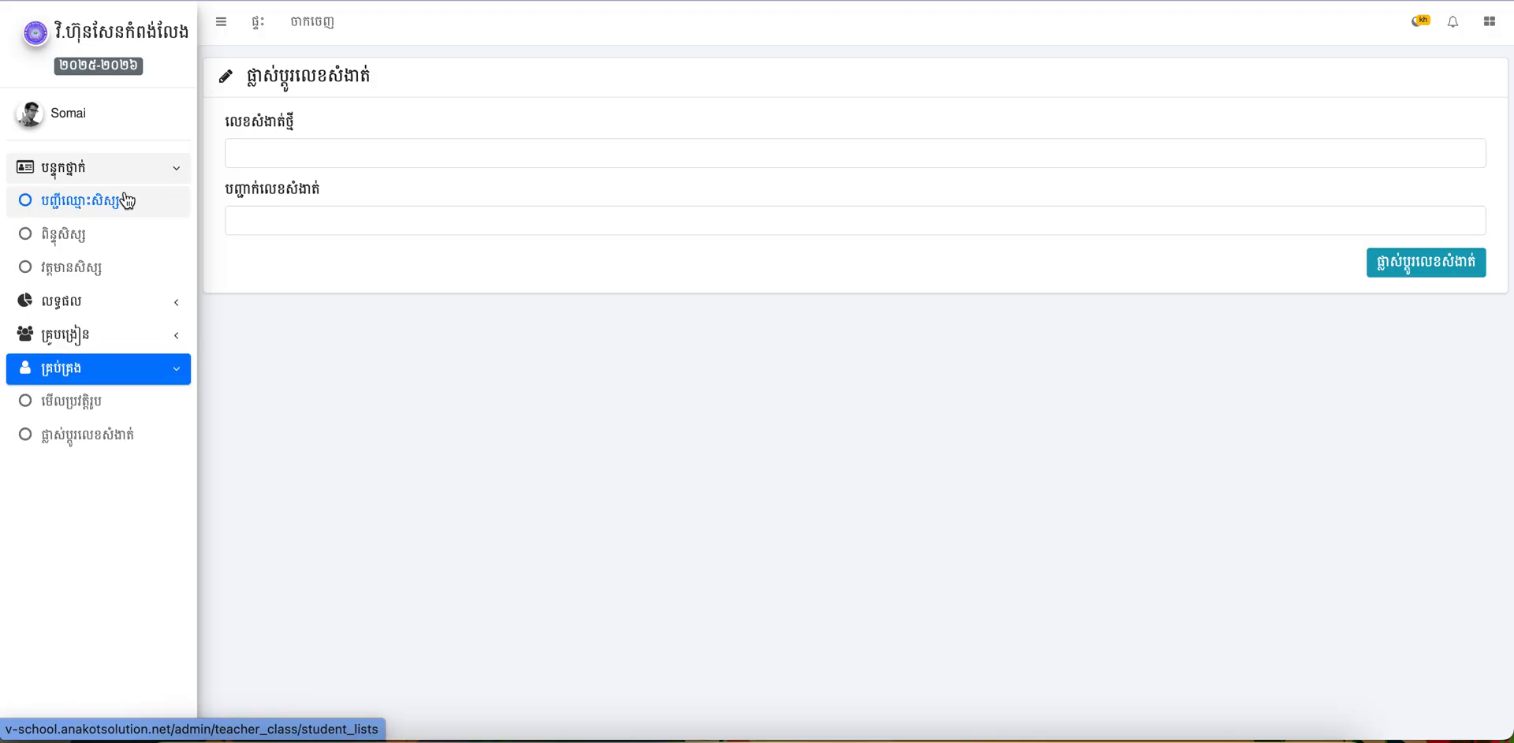
{"action": "left_click", "coordinate": [75, 240]}
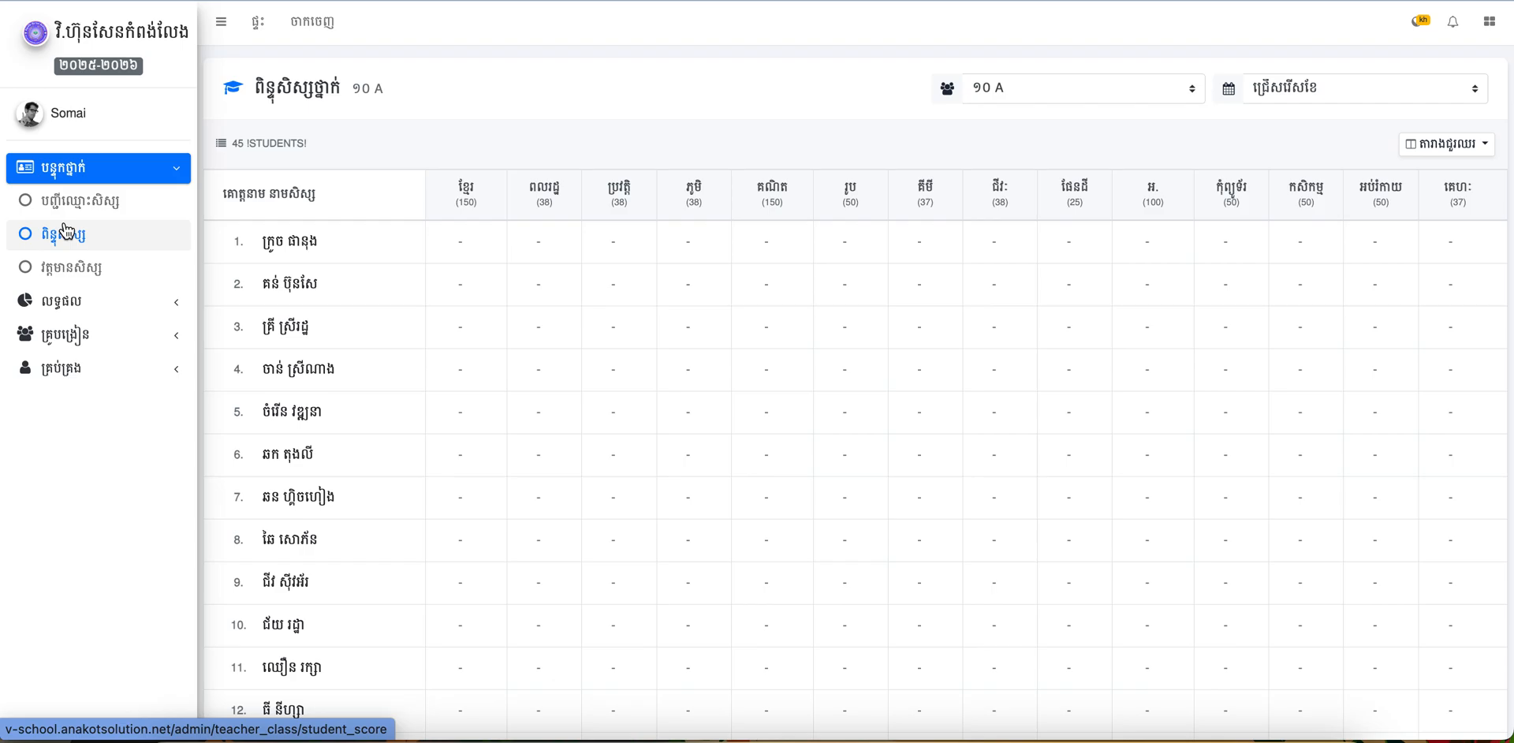
{"action": "left_click", "coordinate": [90, 304]}
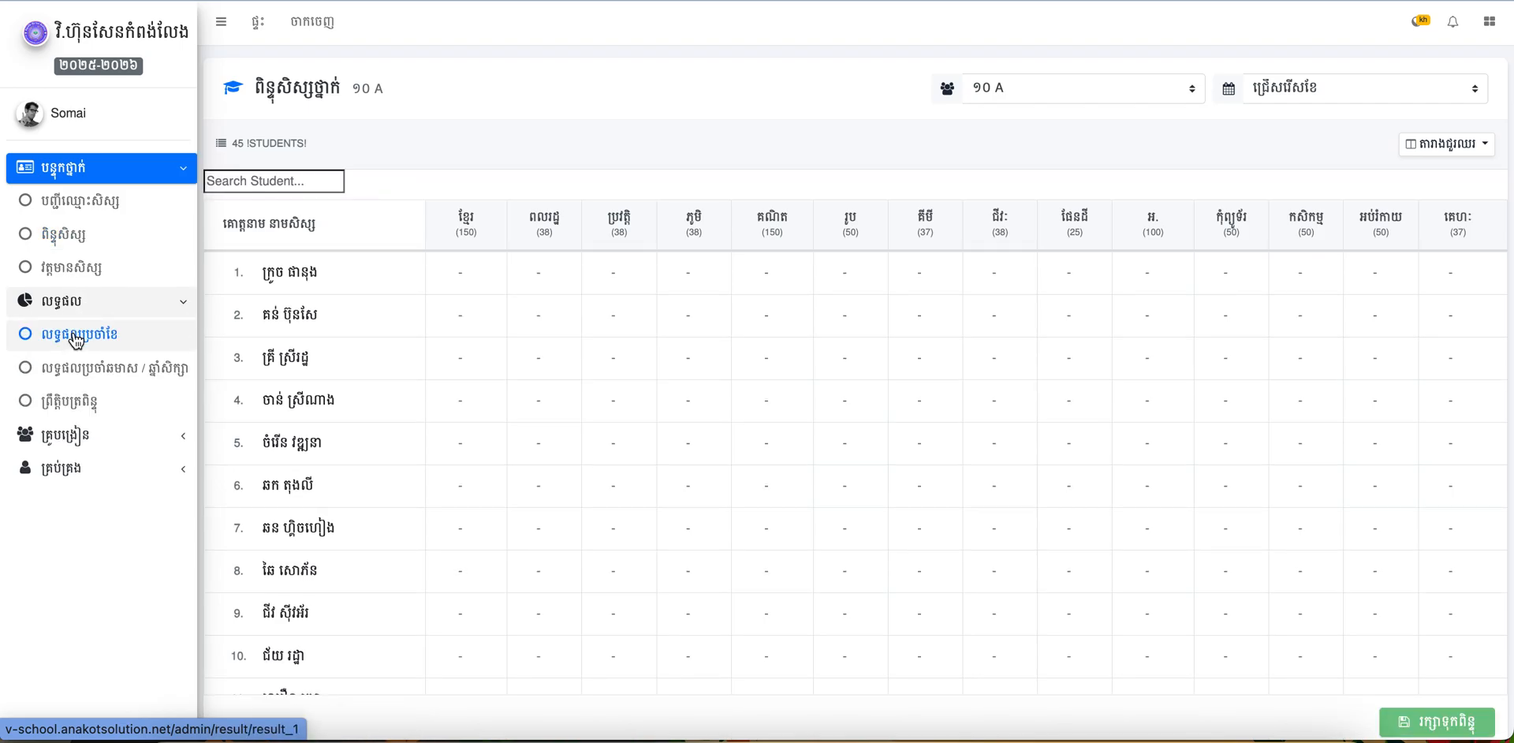
{"action": "left_click", "coordinate": [76, 340]}
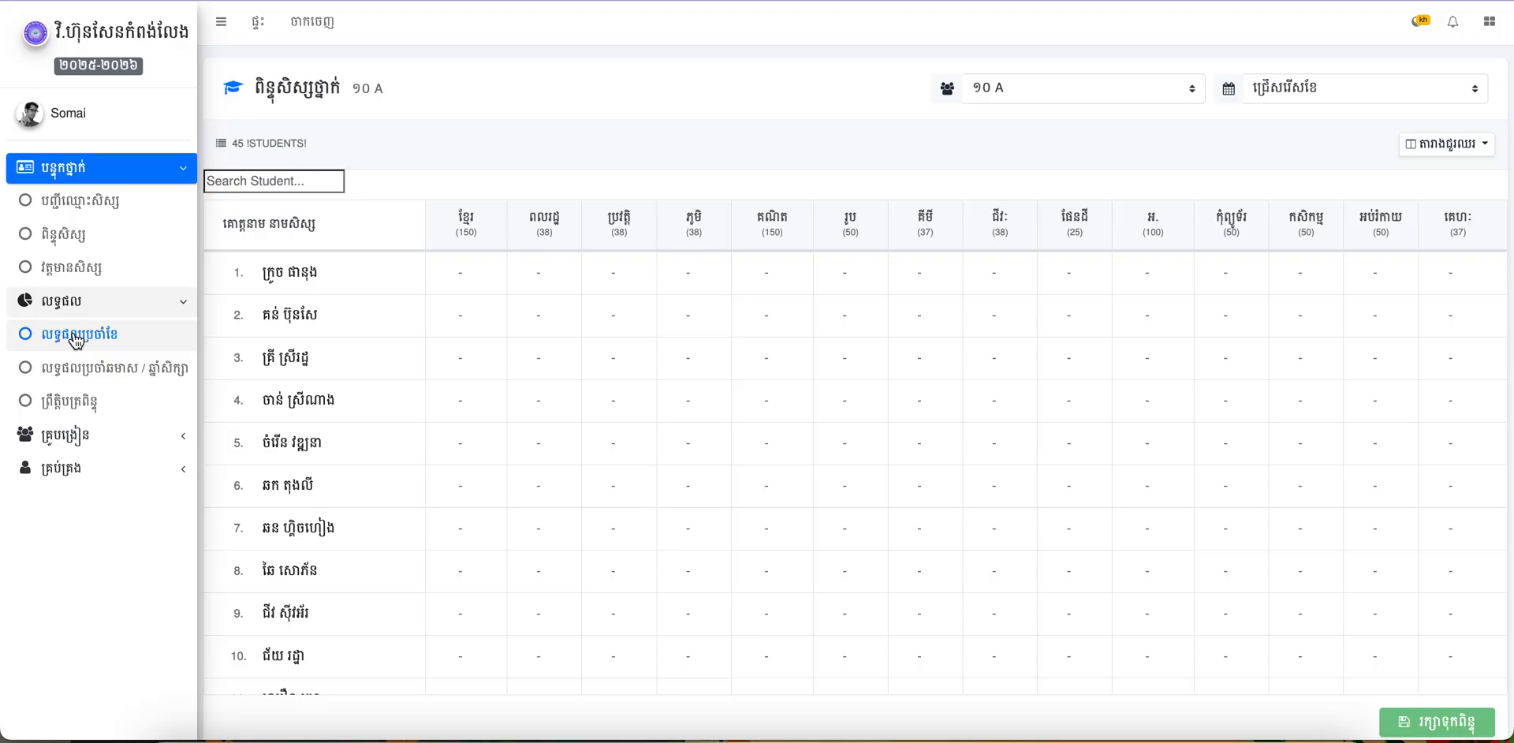
{"action": "left_click", "coordinate": [570, 126]}
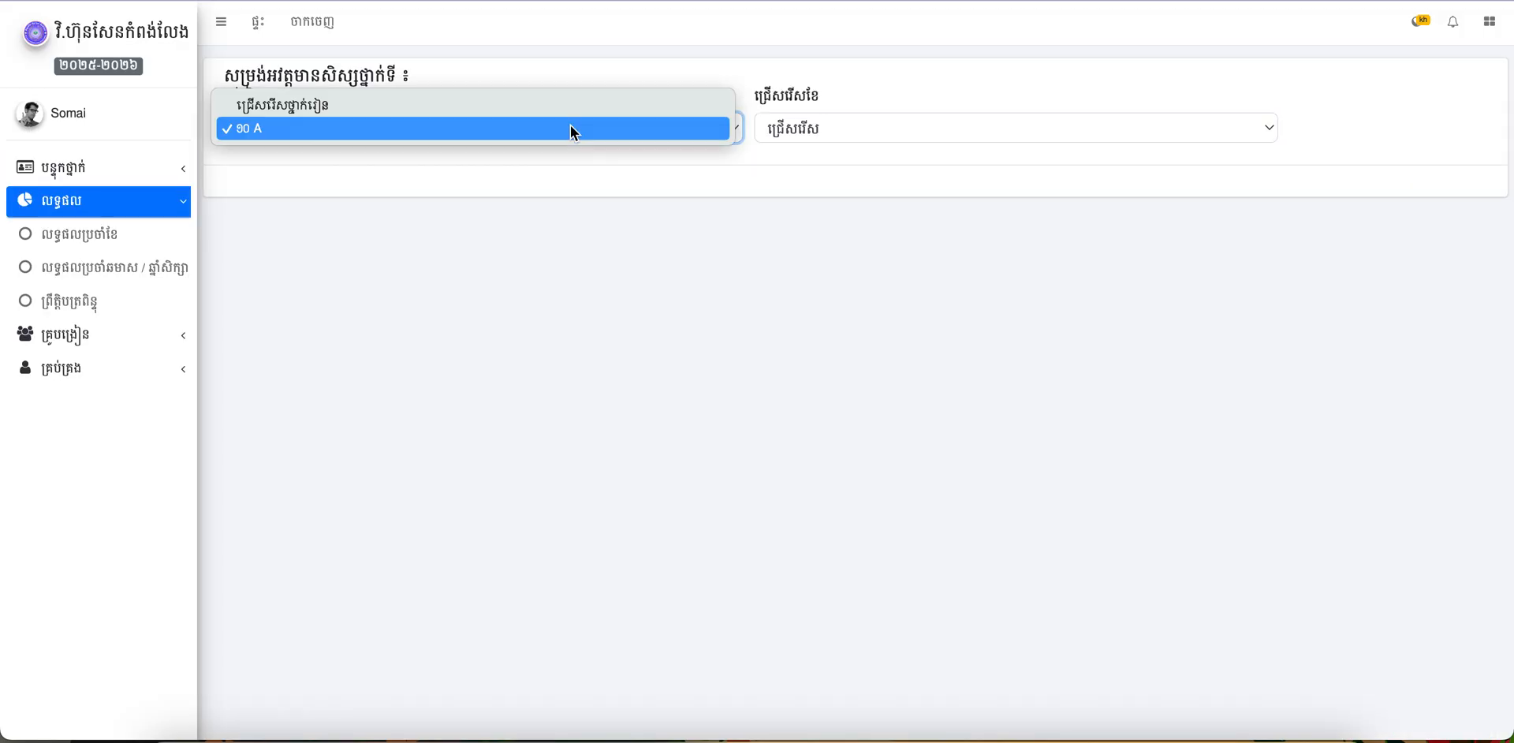
{"action": "left_click", "coordinate": [822, 126]}
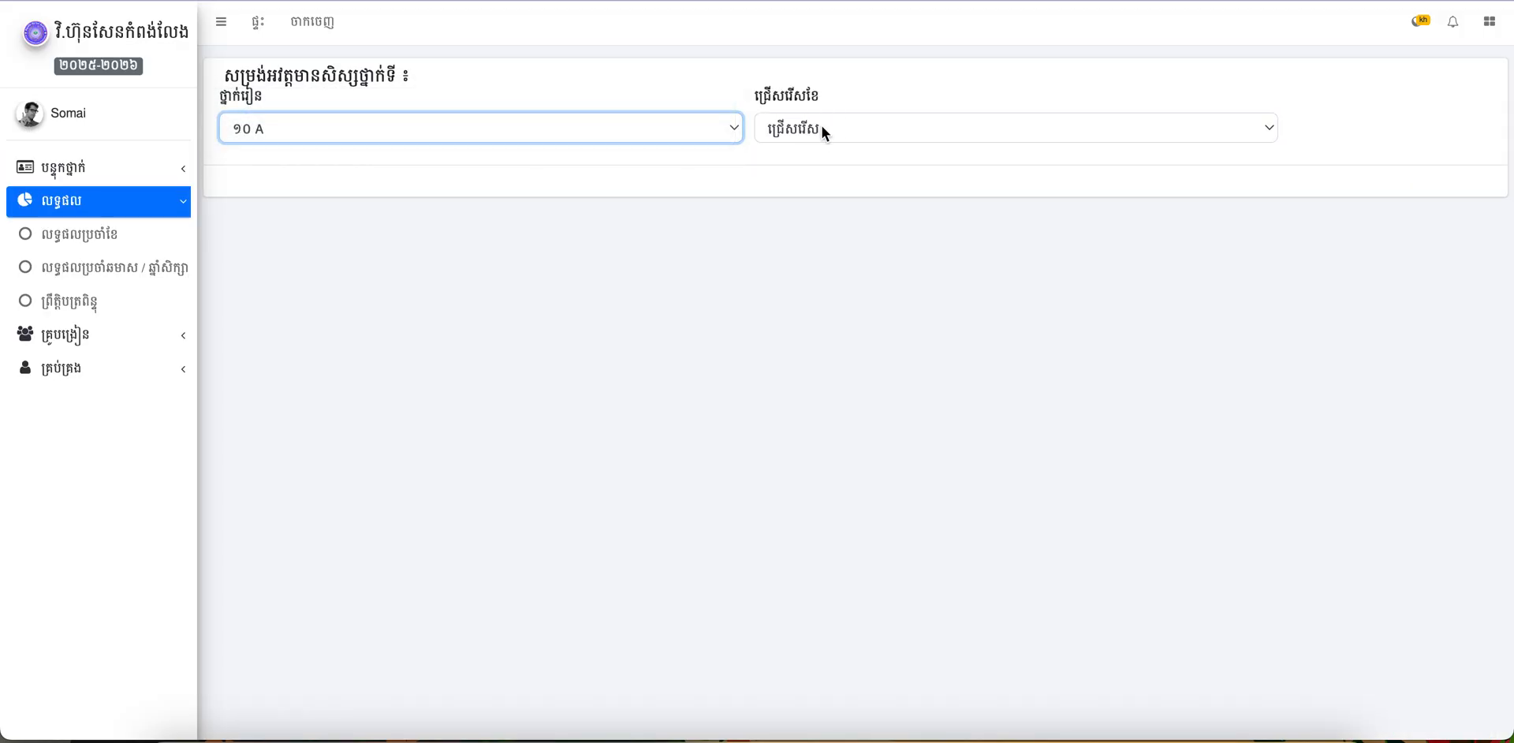
{"action": "left_click", "coordinate": [822, 126]}
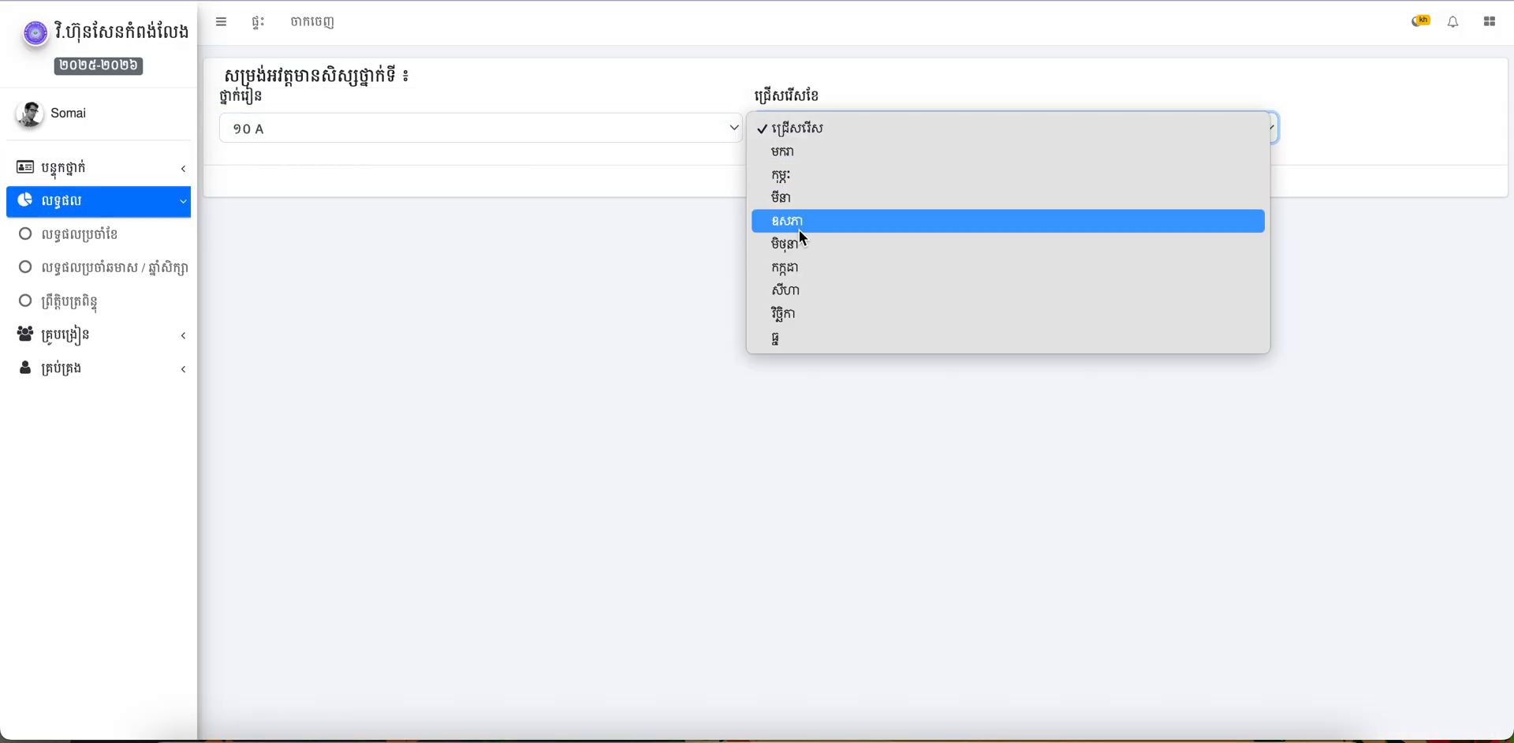
{"action": "left_click", "coordinate": [786, 314]}
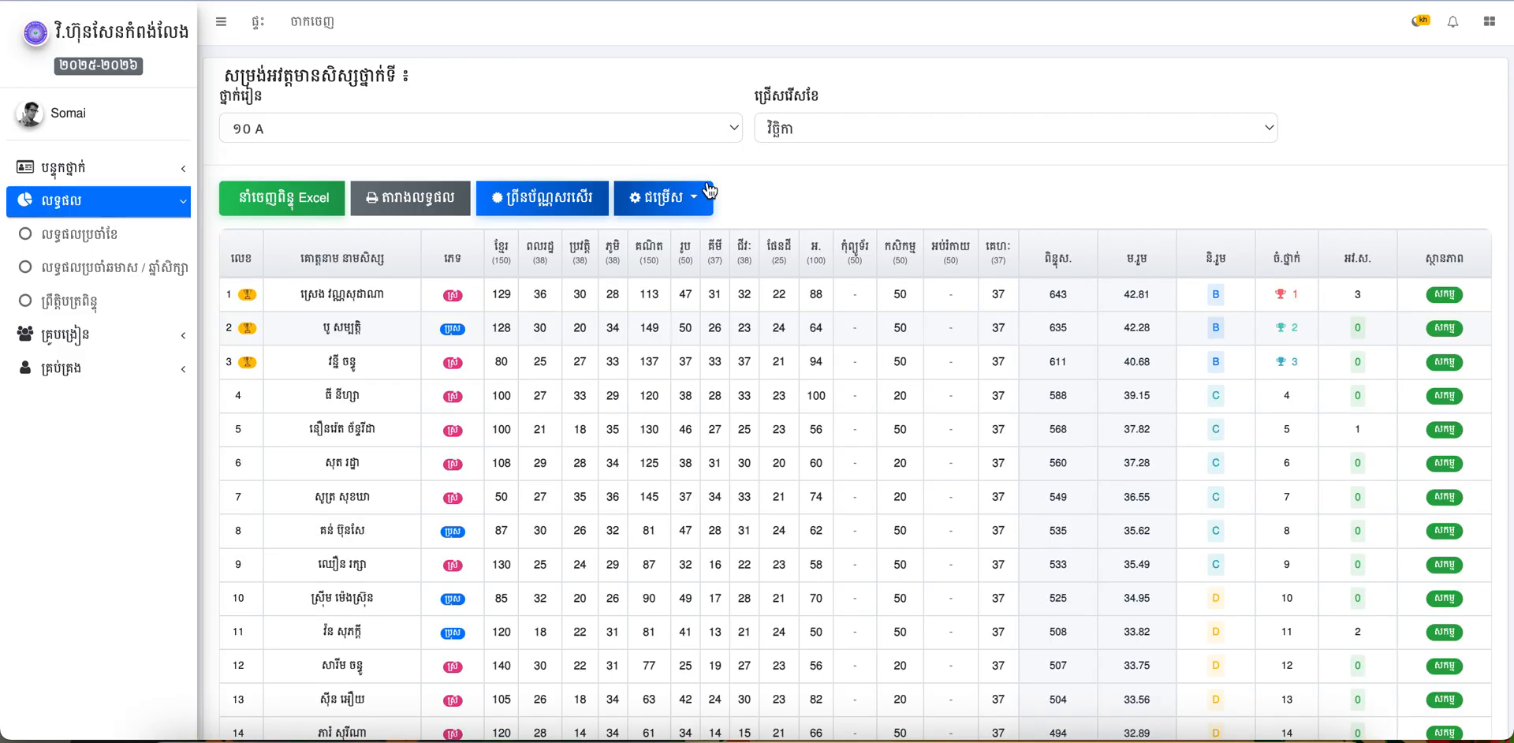
Step: Open the printable certificates of merit (ប័ណ្ណសរសើរ) for វិច្ឆិកា, look through the students' certificates, and close them
{"action": "left_click", "coordinate": [561, 204]}
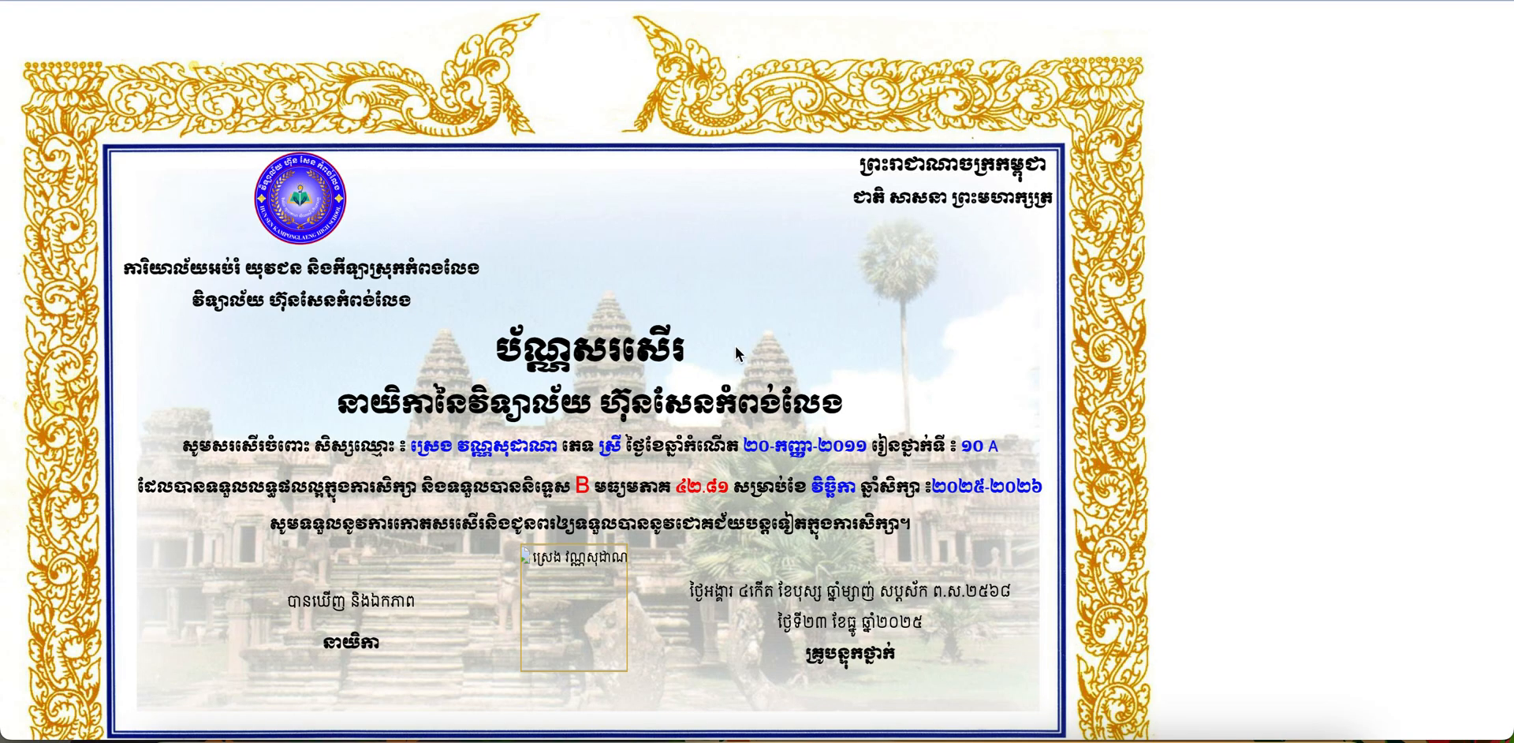
{"action": "scroll", "coordinate": [735, 347], "scroll_direction": "down", "scroll_amount": 1}
{"action": "scroll", "coordinate": [738, 353], "scroll_direction": "down", "scroll_amount": 1}
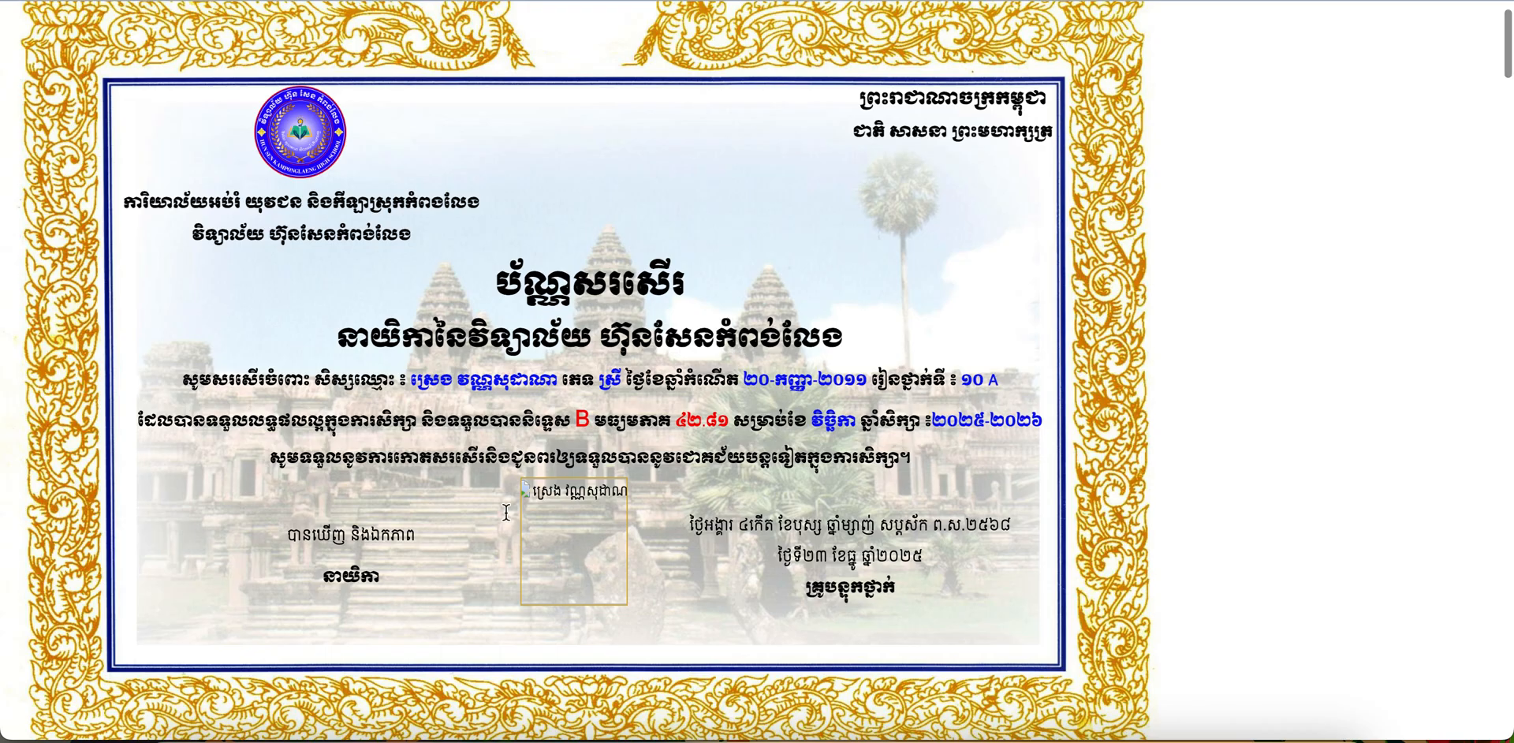
{"action": "scroll", "coordinate": [585, 531], "scroll_direction": "down", "scroll_amount": 5}
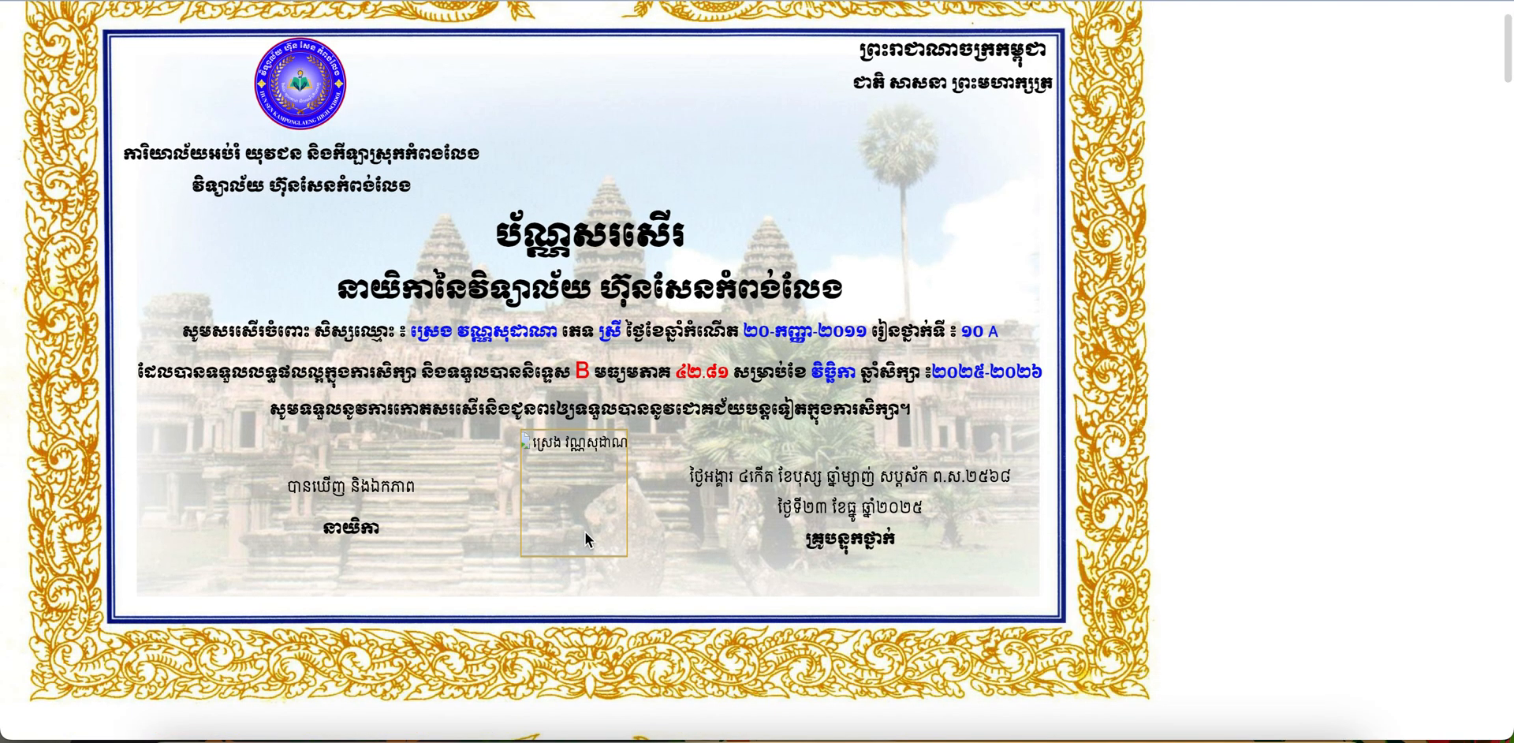
{"action": "scroll", "coordinate": [585, 539], "scroll_direction": "down", "scroll_amount": 20}
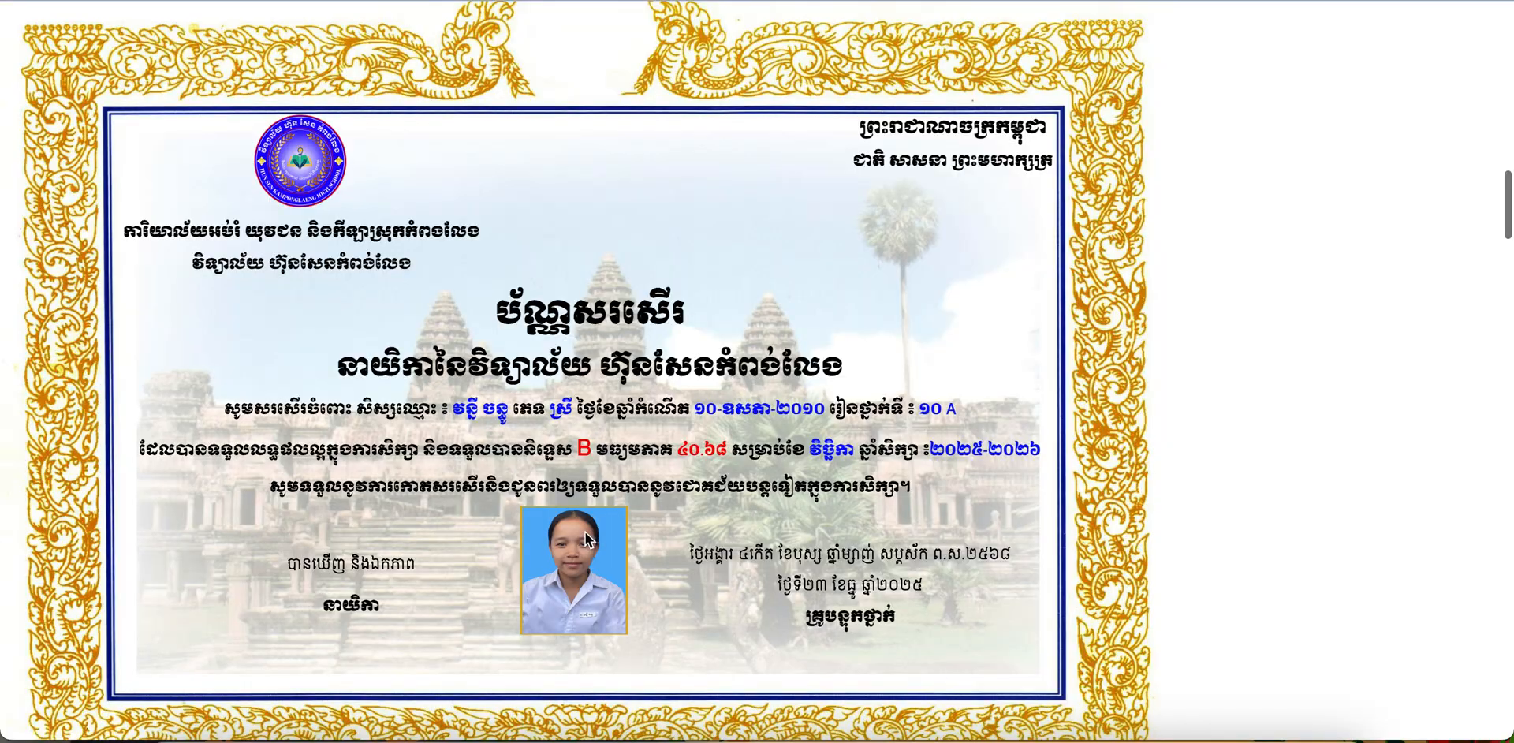
{"action": "scroll", "coordinate": [585, 540], "scroll_direction": "up", "scroll_amount": 3}
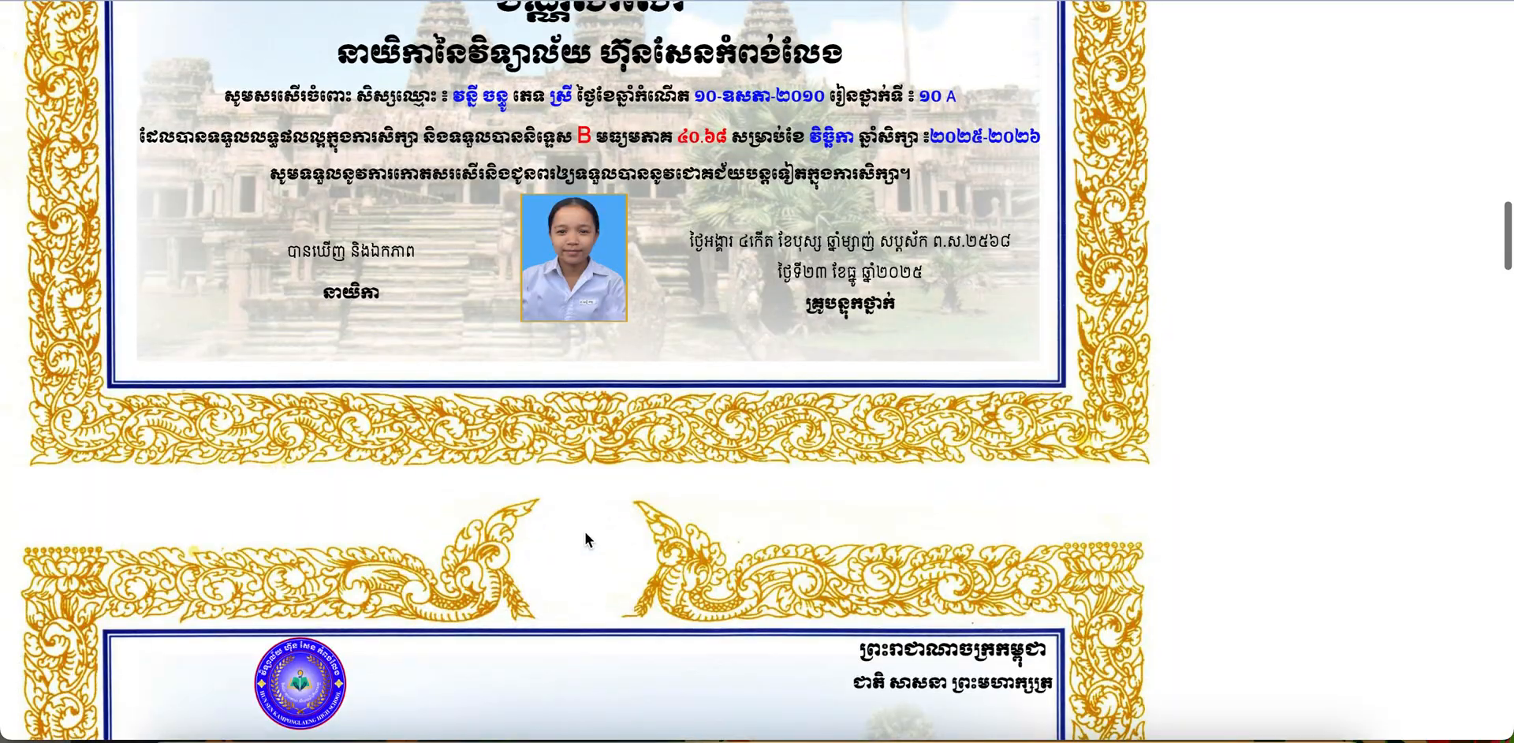
{"action": "scroll", "coordinate": [585, 539], "scroll_direction": "down", "scroll_amount": 8}
{"action": "scroll", "coordinate": [585, 531], "scroll_direction": "down", "scroll_amount": 15}
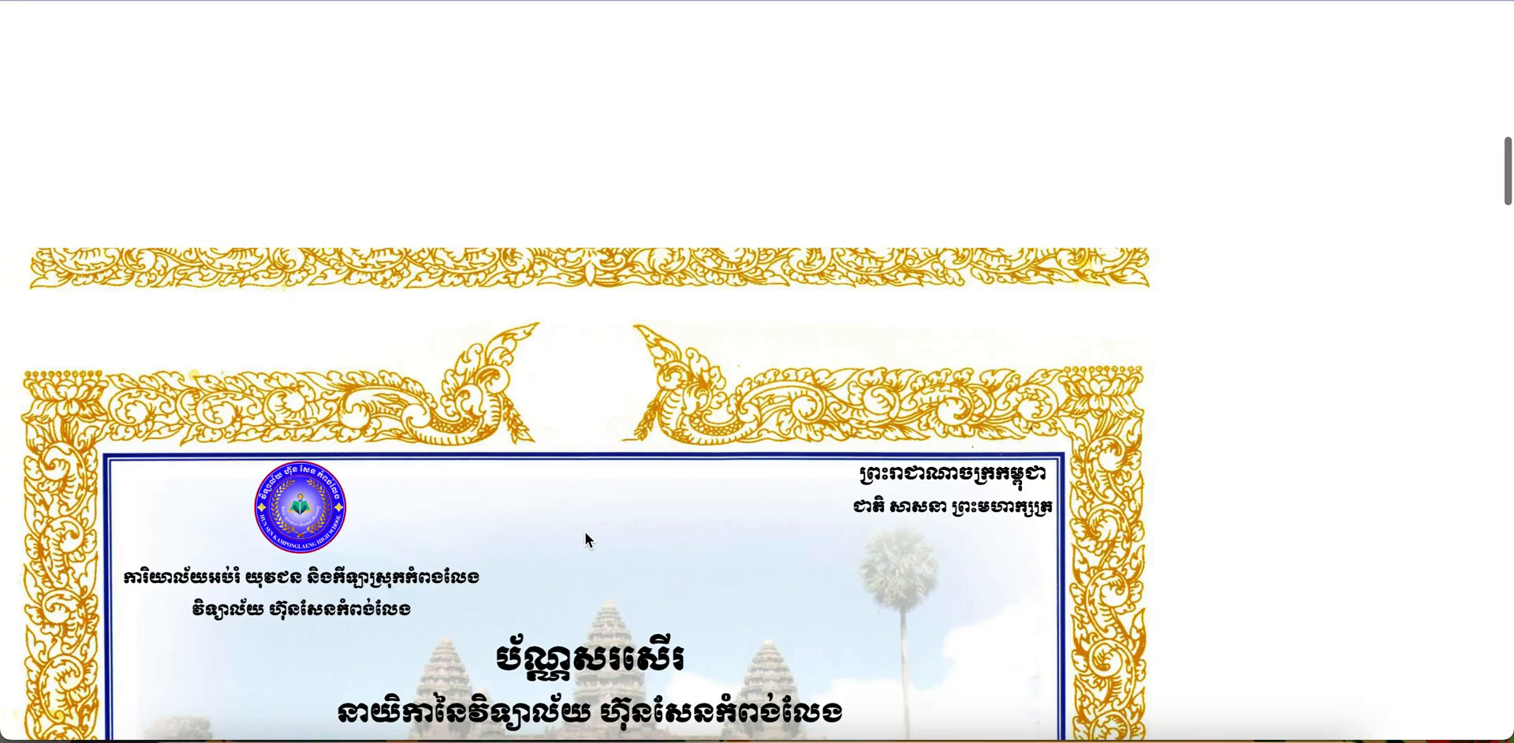
{"action": "scroll", "coordinate": [586, 533], "scroll_direction": "down", "scroll_amount": 1}
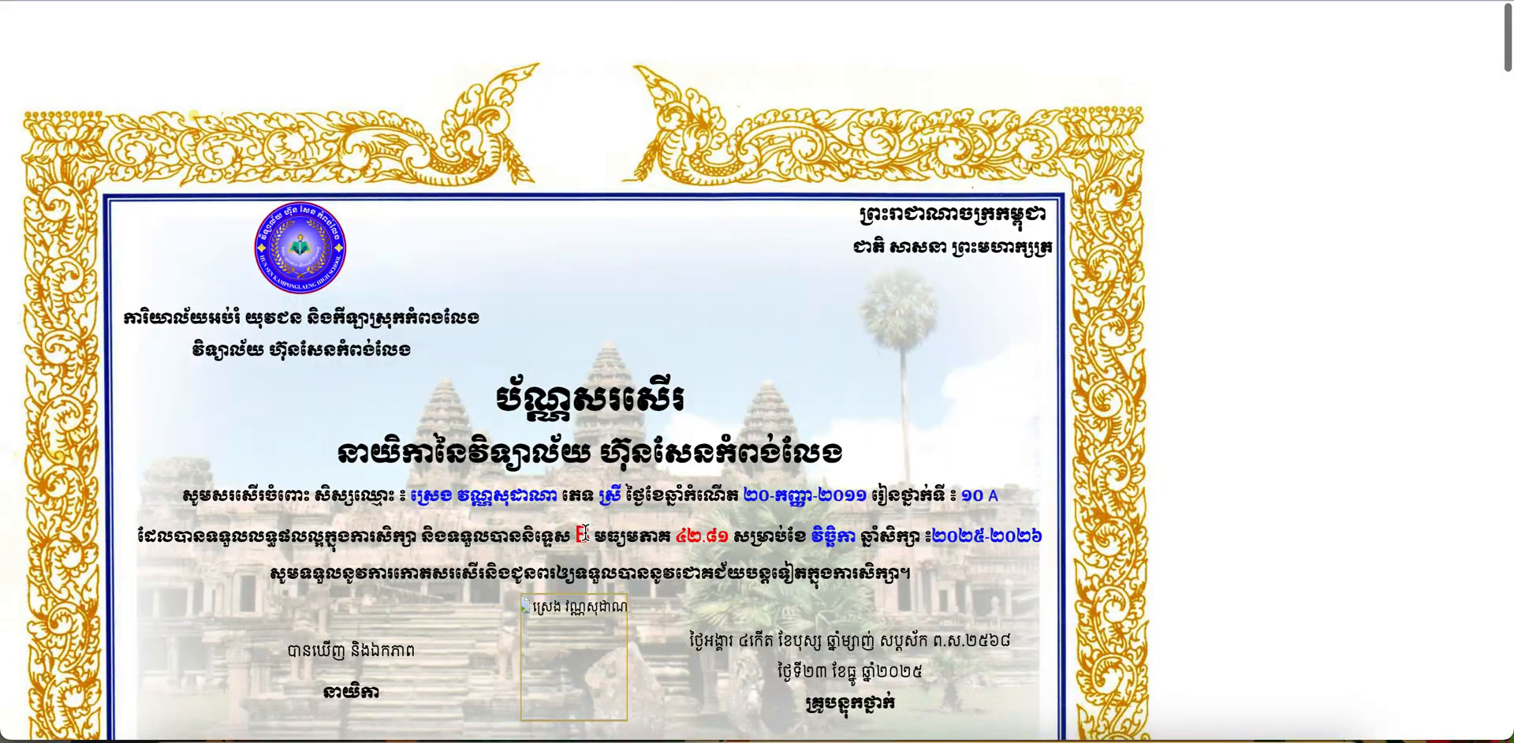
{"action": "scroll", "coordinate": [585, 533], "scroll_direction": "down", "scroll_amount": 1}
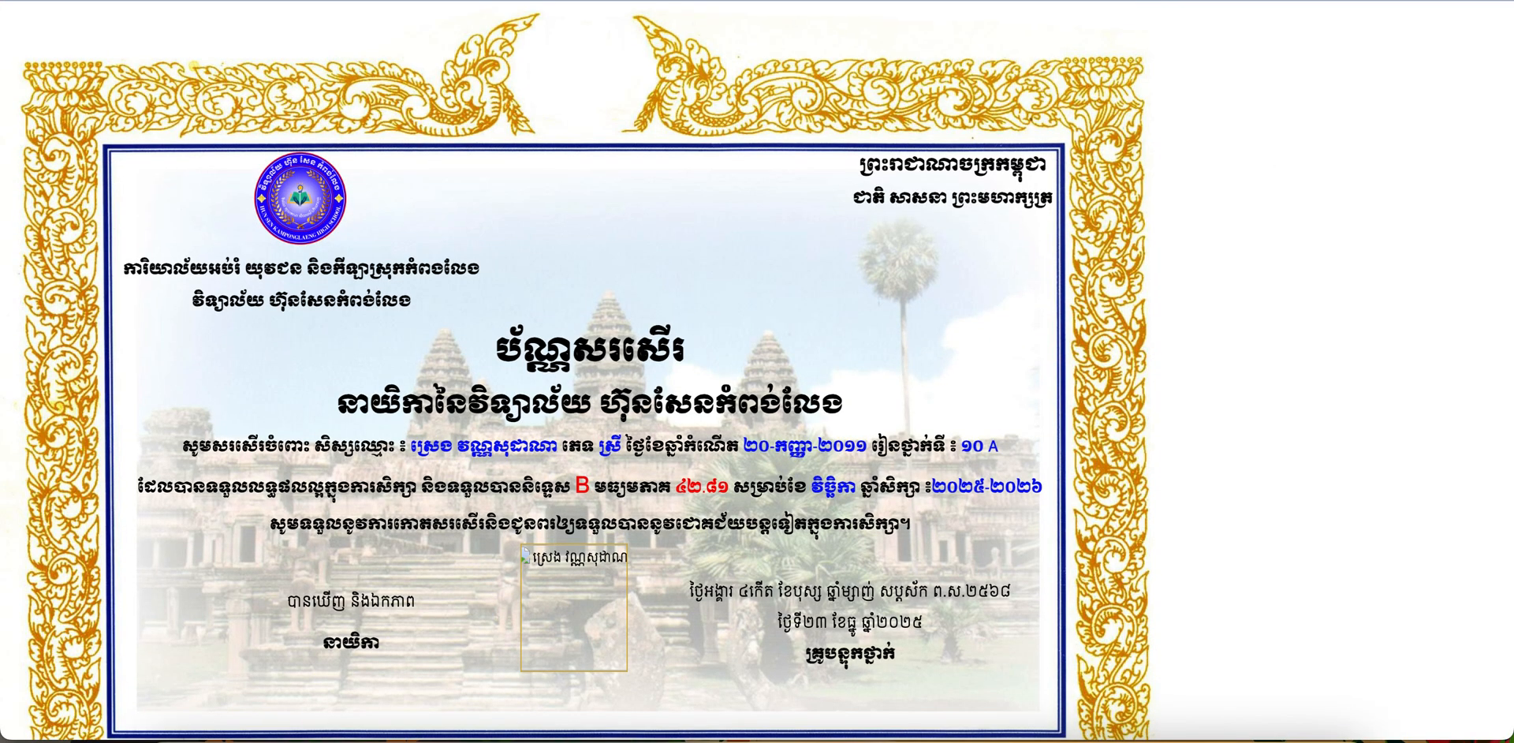
{"action": "key", "text": "super+w"}
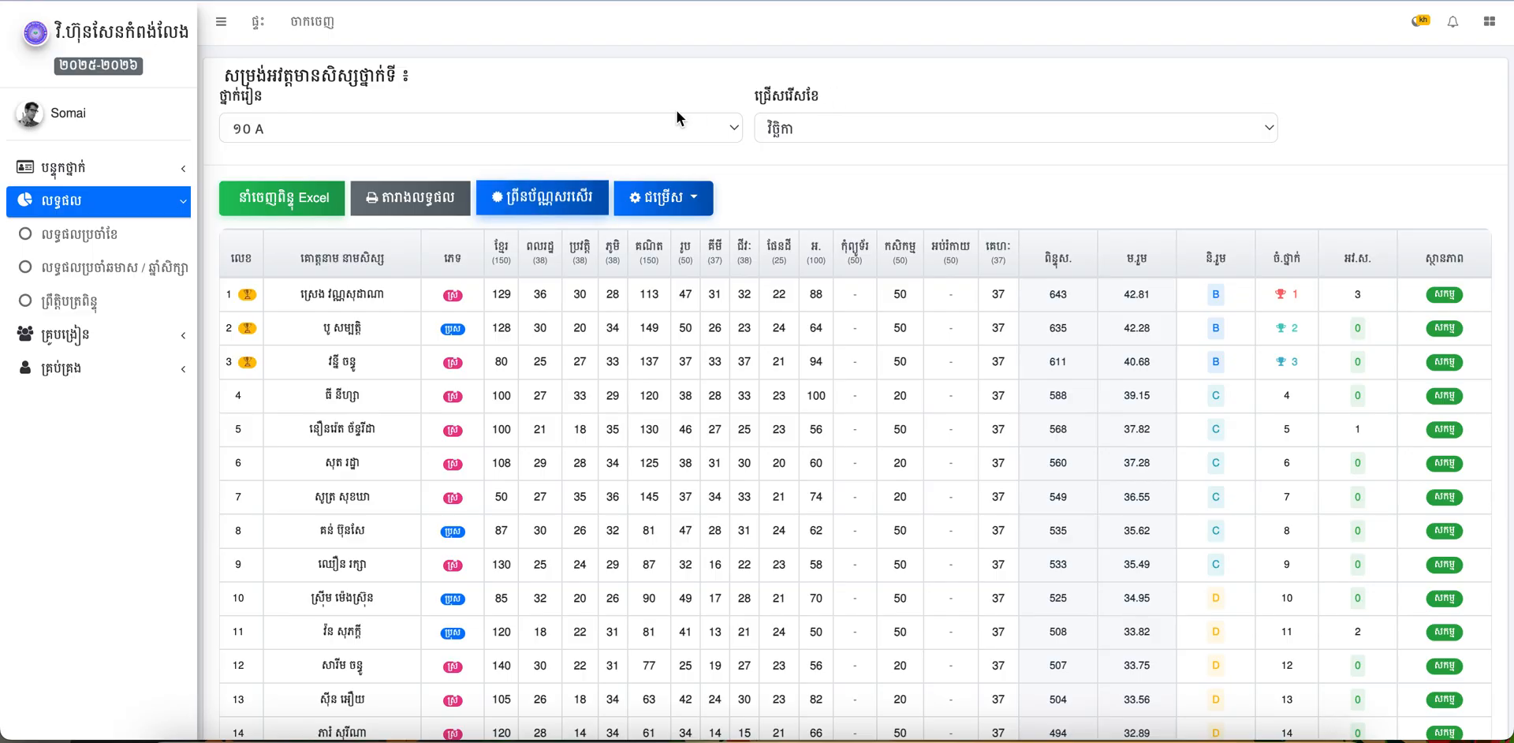
Step: Open the student list (បញ្ជីឈ្មោះសិស្ស) of class ១០ A and view the first listed student's profile
{"action": "left_click", "coordinate": [129, 210]}
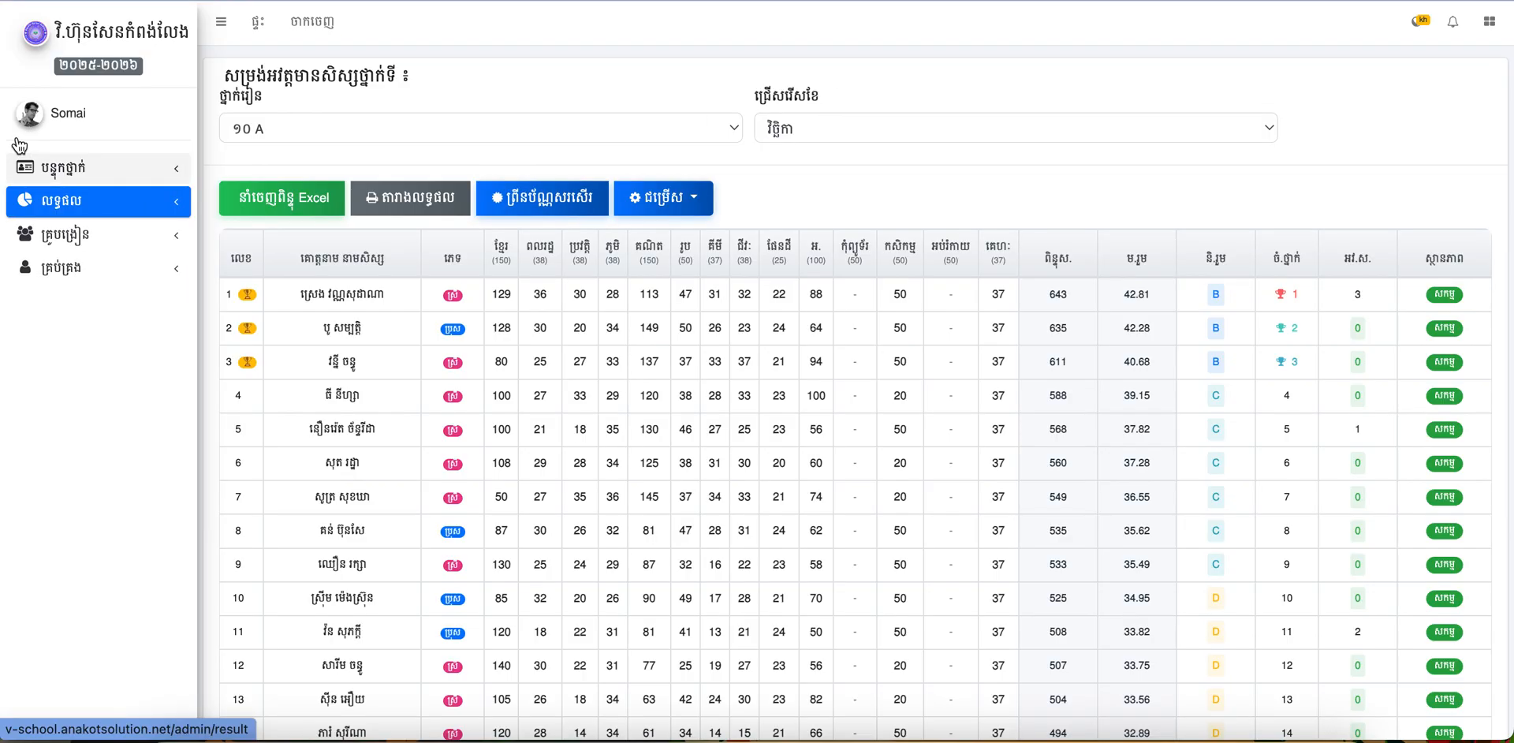
{"action": "left_click", "coordinate": [90, 172]}
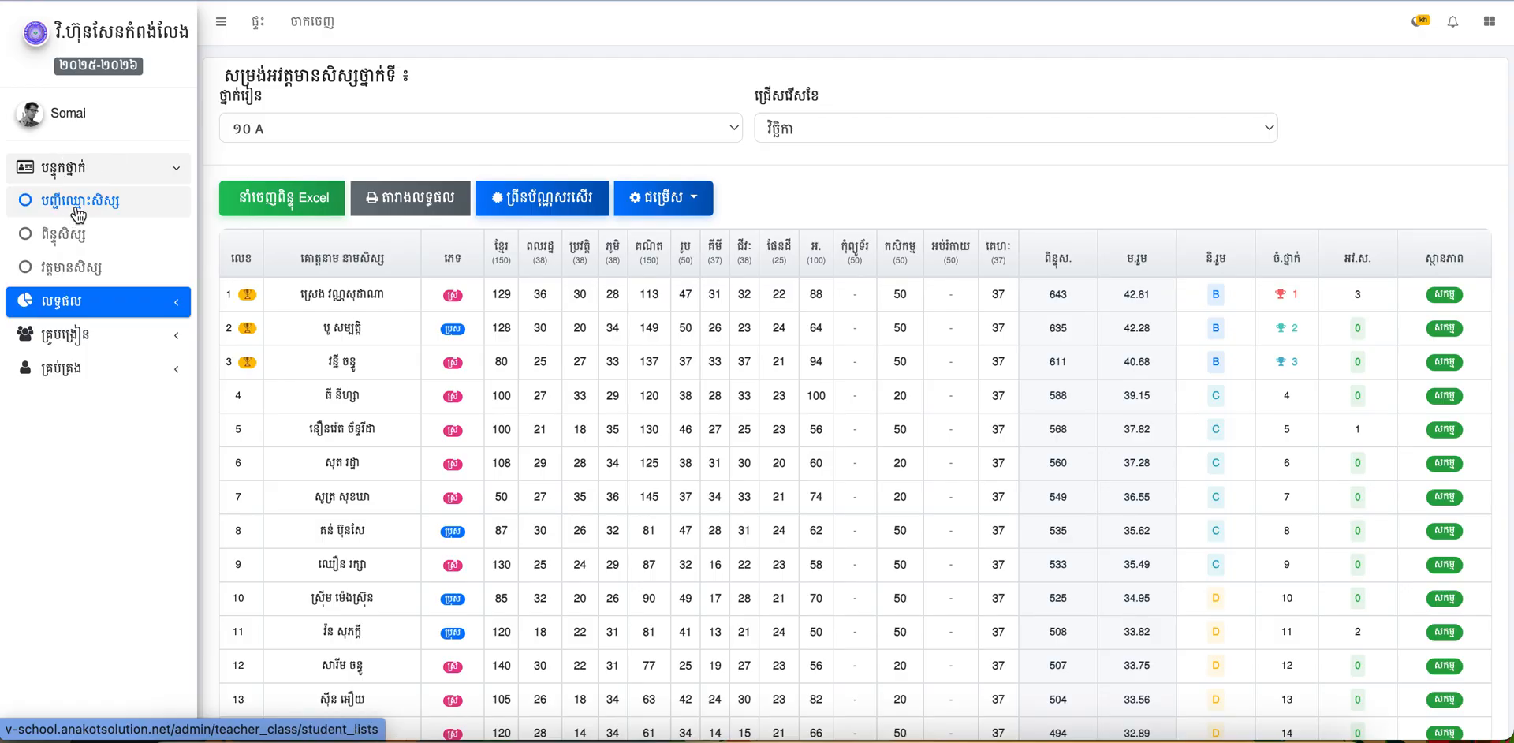
{"action": "left_click", "coordinate": [79, 207]}
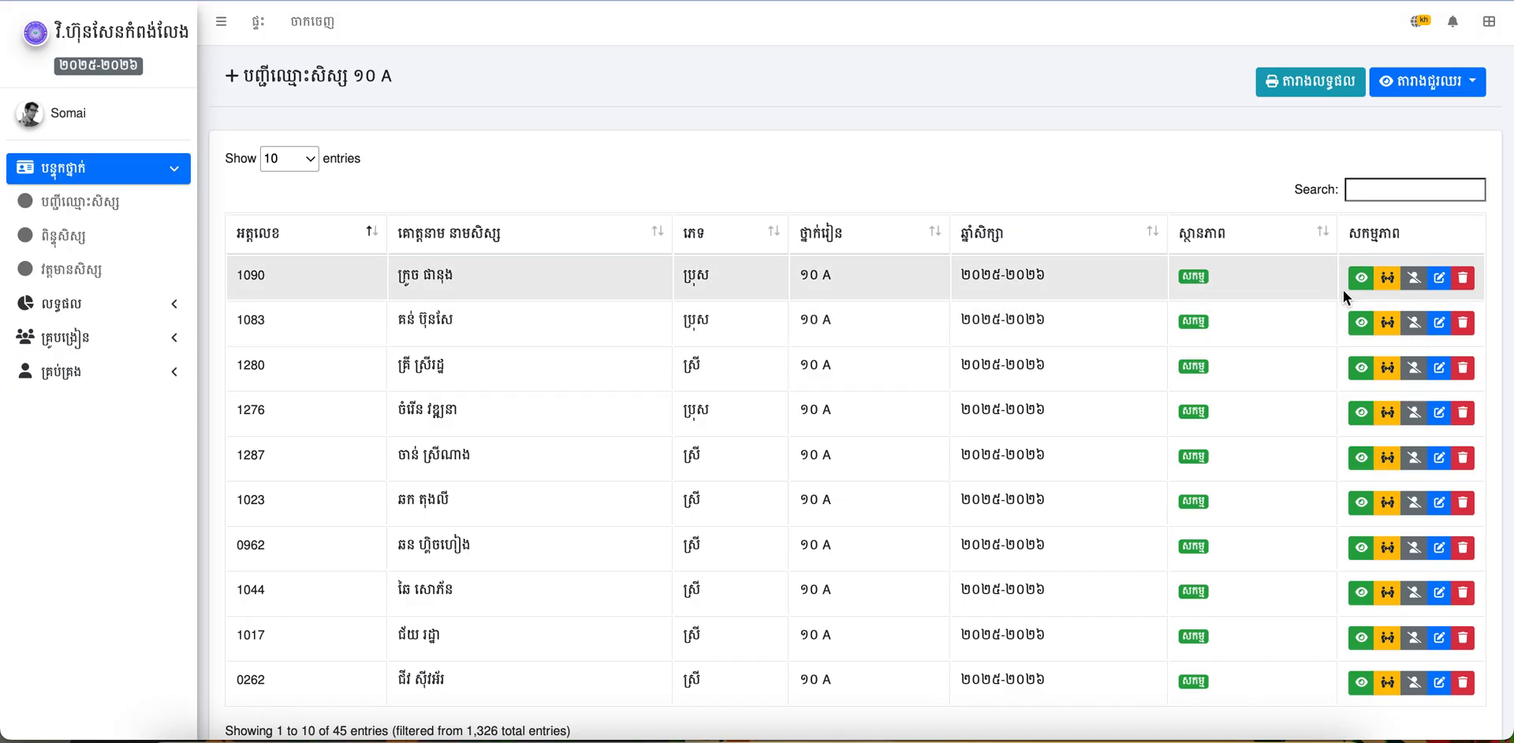
{"action": "left_click", "coordinate": [1361, 281]}
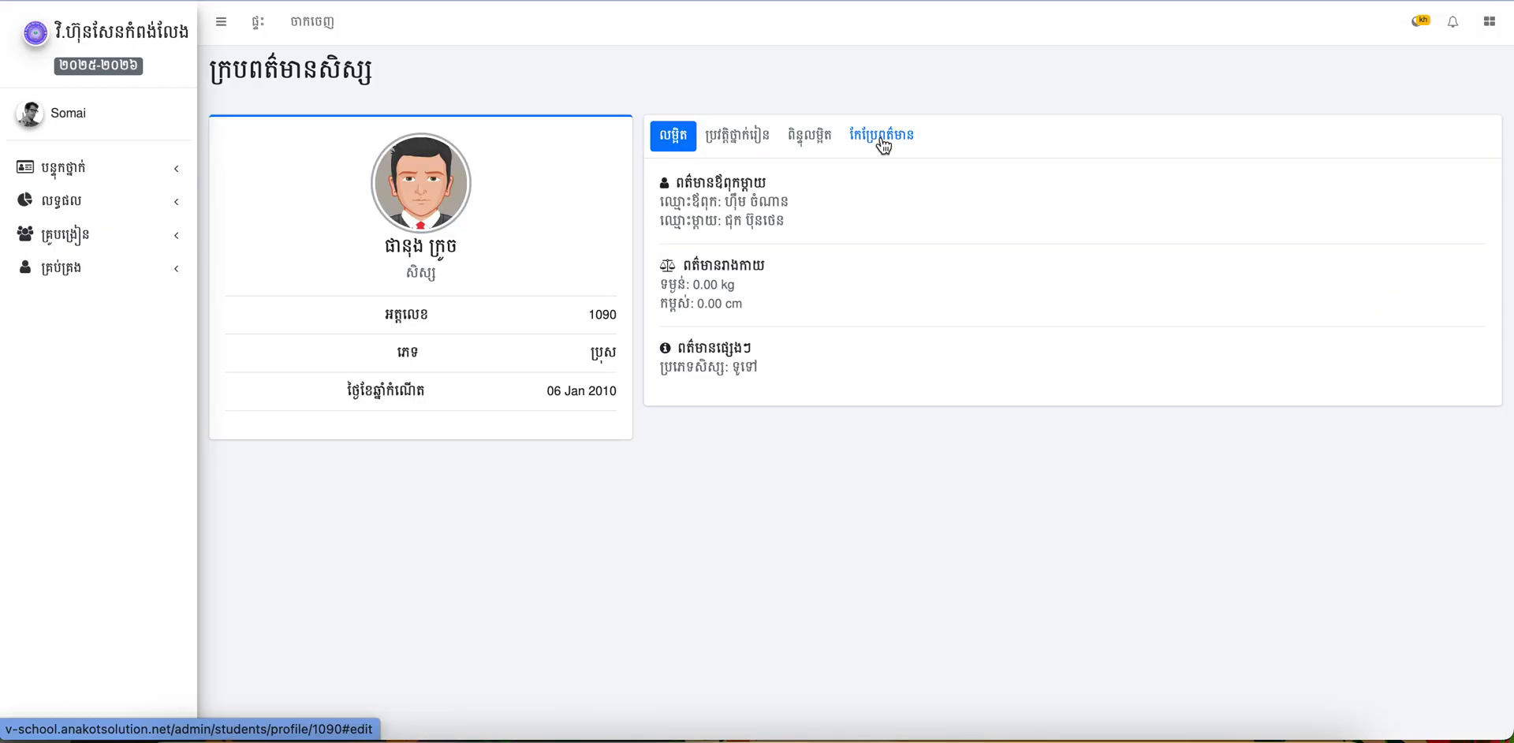
Step: Open the student's edit form (កែប្រែព័ត៌មាន) and examine the personal, parent and other information fields, including the photo upload and the save option
{"action": "left_click", "coordinate": [883, 142]}
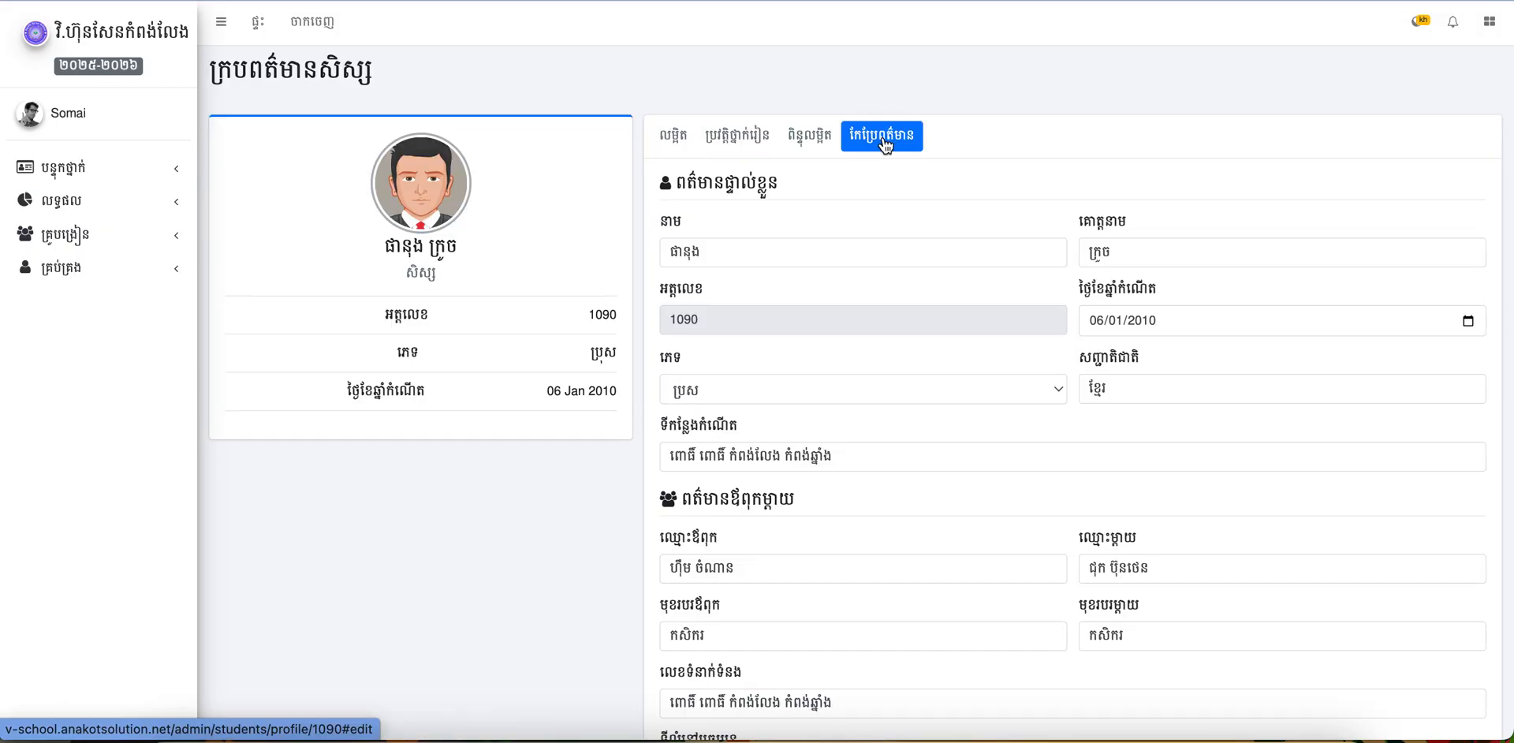
{"action": "scroll", "coordinate": [805, 413], "scroll_direction": "down", "scroll_amount": 6}
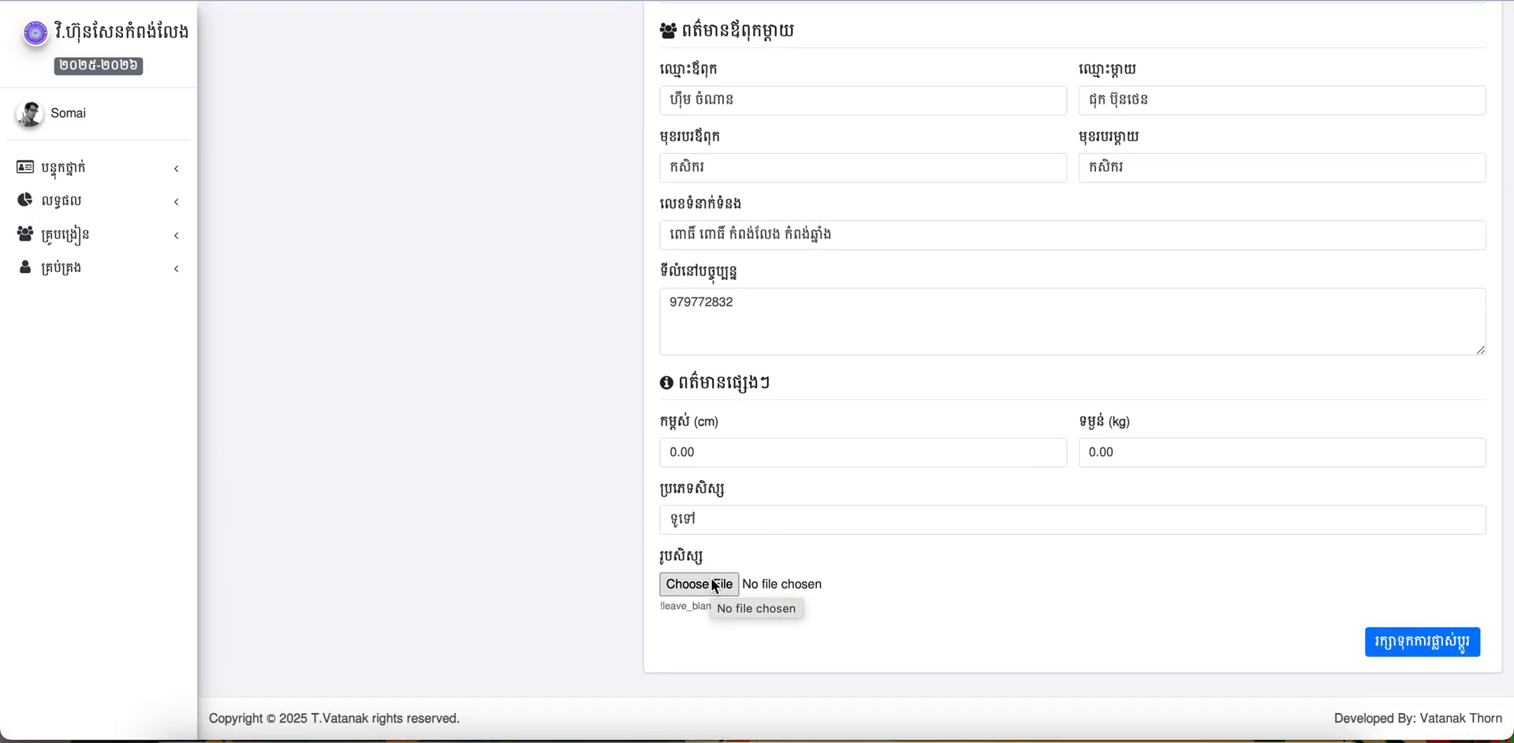
{"action": "left_click", "coordinate": [1447, 653]}
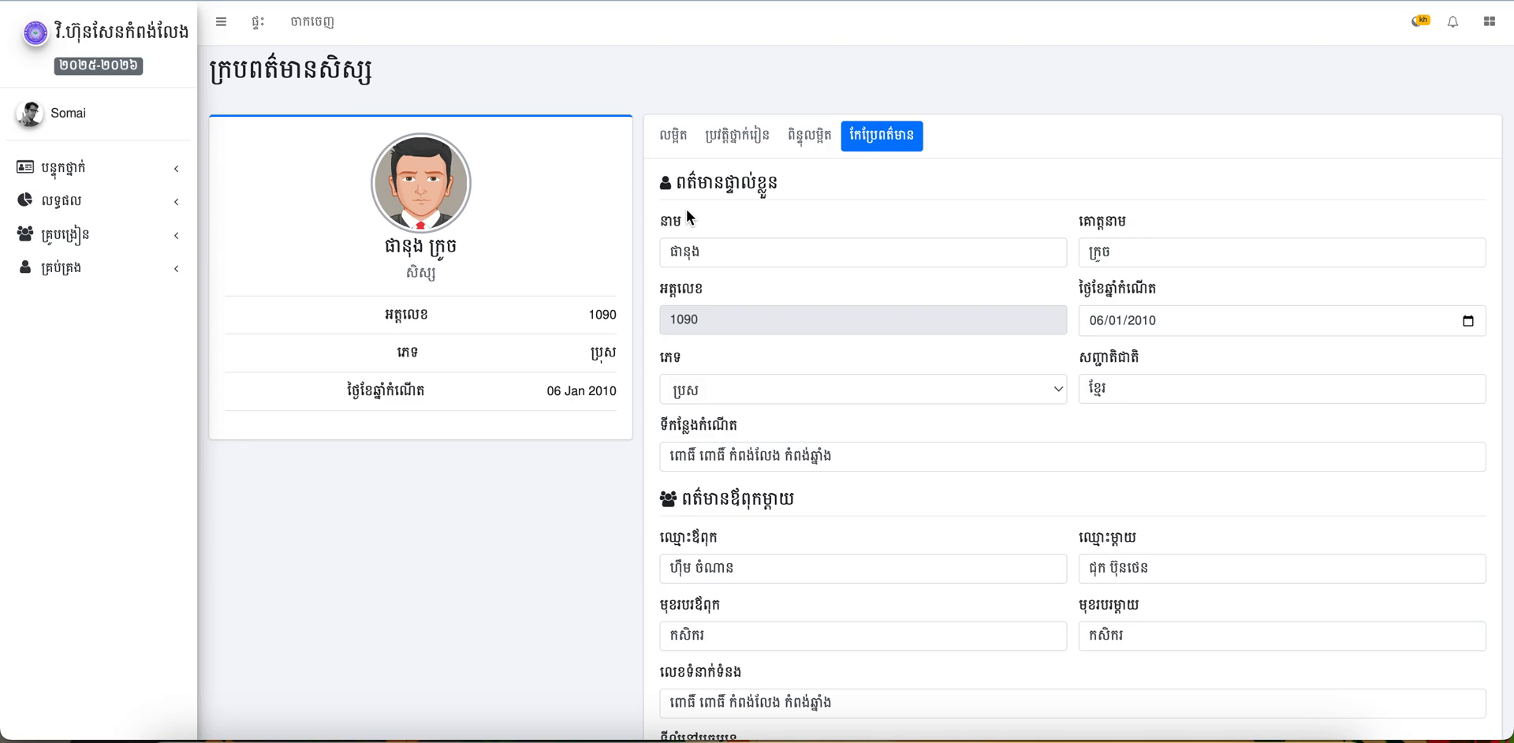
{"action": "key", "text": "super+space"}
{"action": "left_click", "coordinate": [647, 206]}
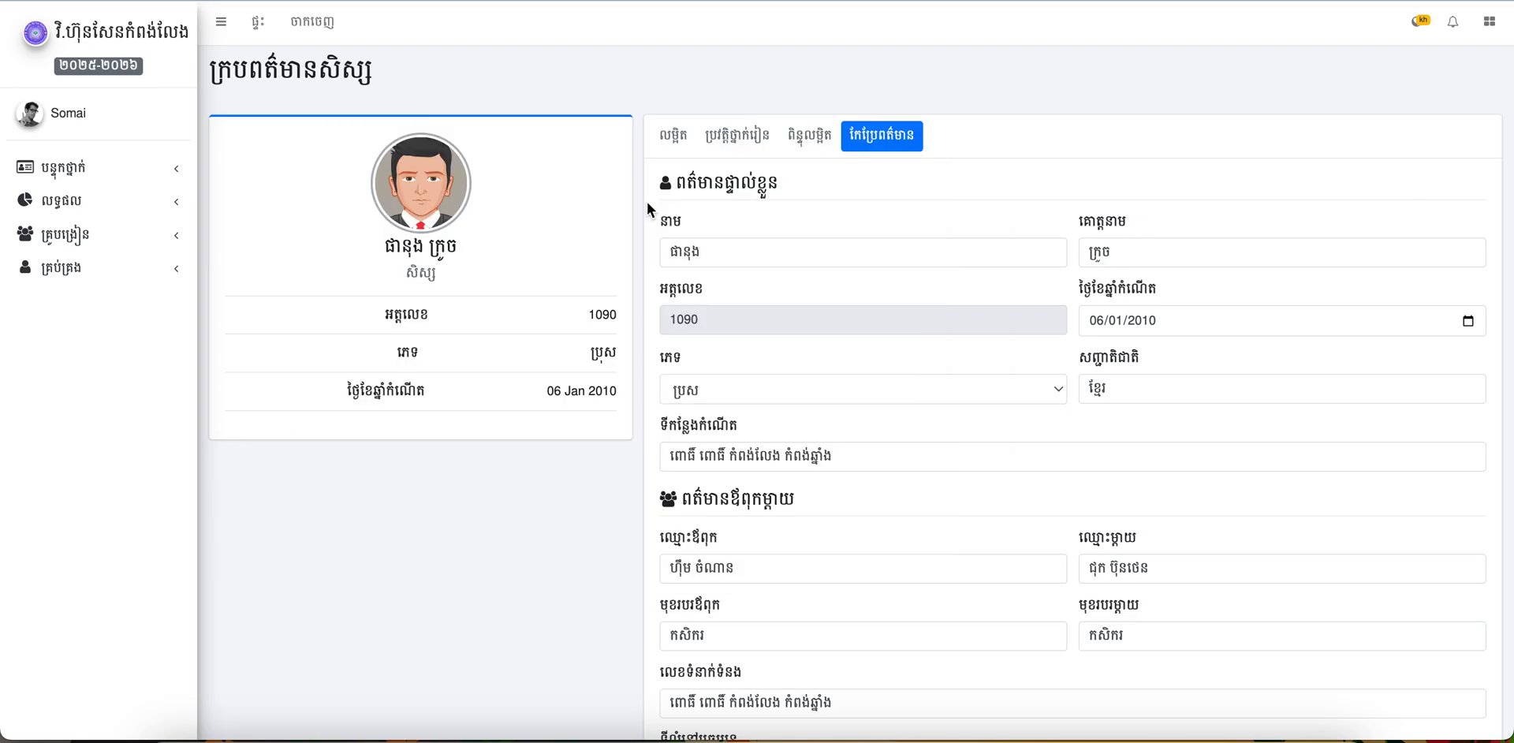